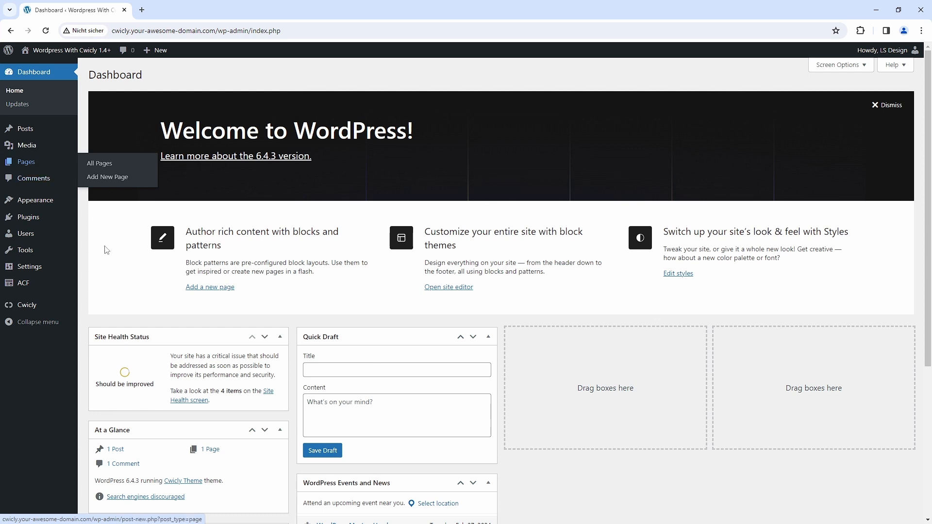
Create a new page from the site's dashboard
mouse_move(71, 309)
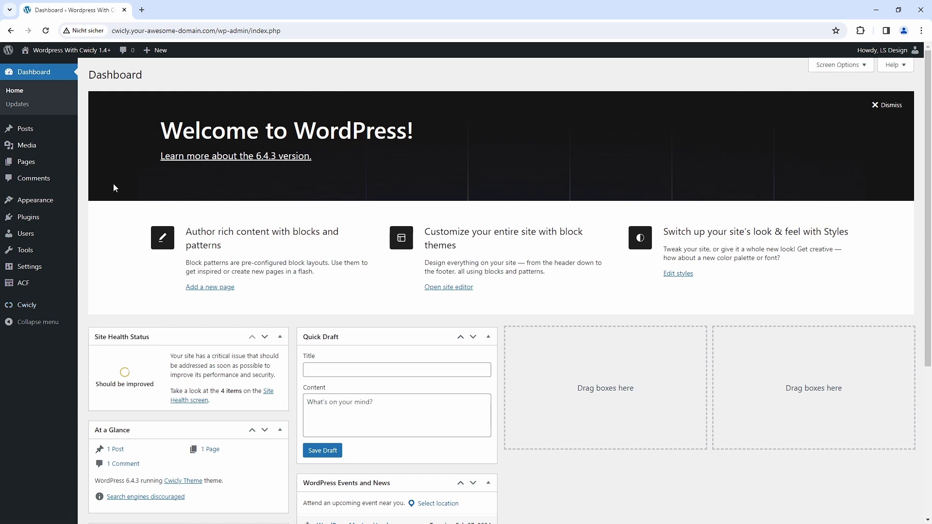
mouse_move(26, 165)
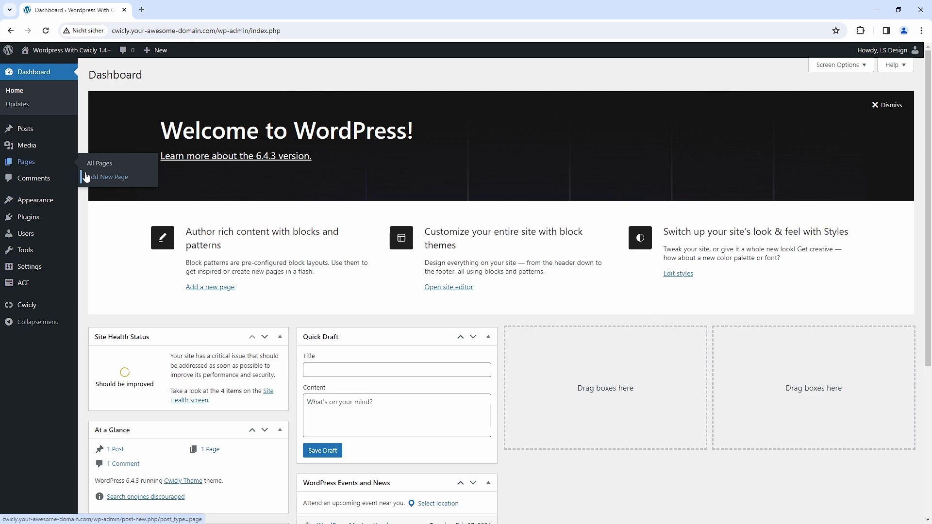
left_click(108, 176)
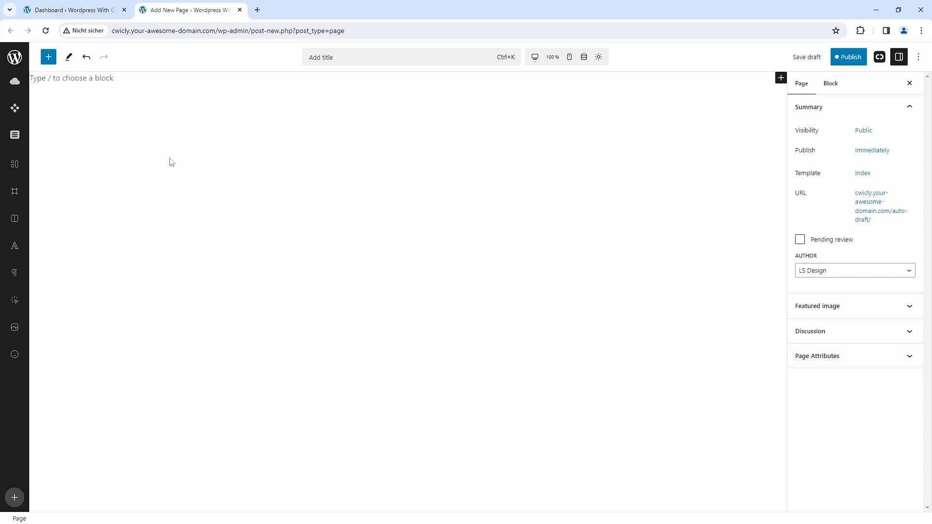
Show the Navigator and dock it to the left side of the editor
left_click(16, 136)
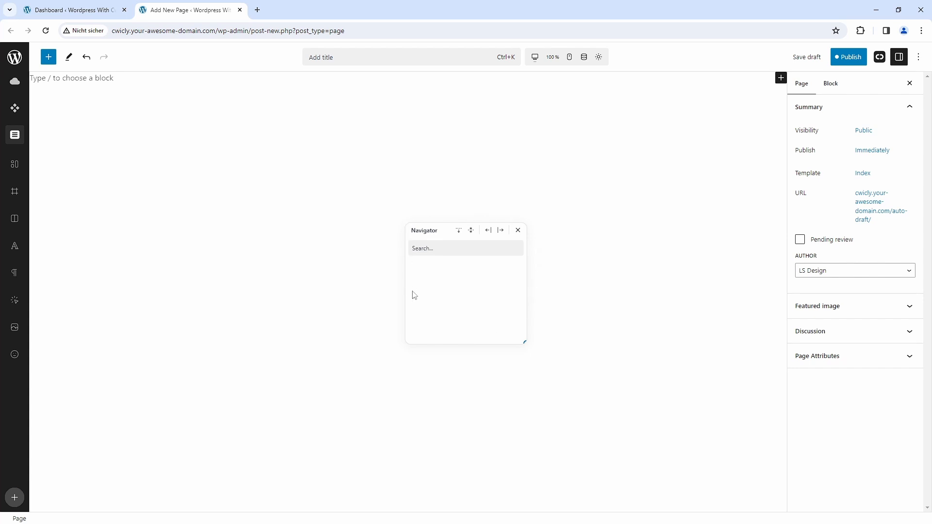
left_click(489, 231)
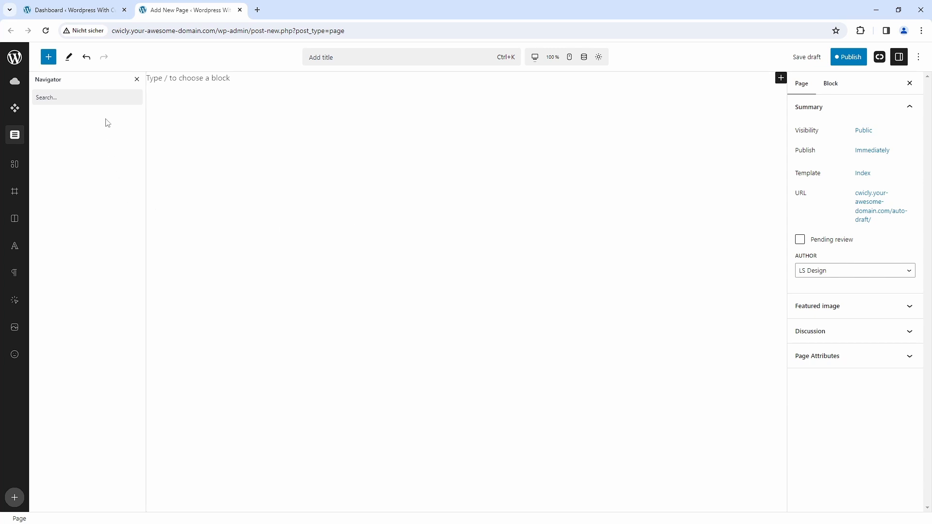
mouse_move(109, 90)
Set the editor's Dark Mode option to Dark in the Cwicly global settings
left_click(880, 58)
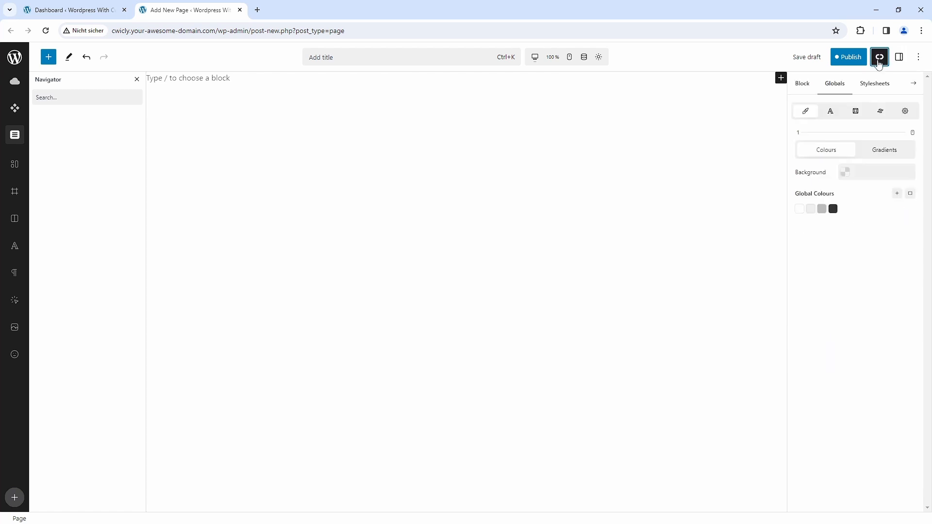
left_click(906, 112)
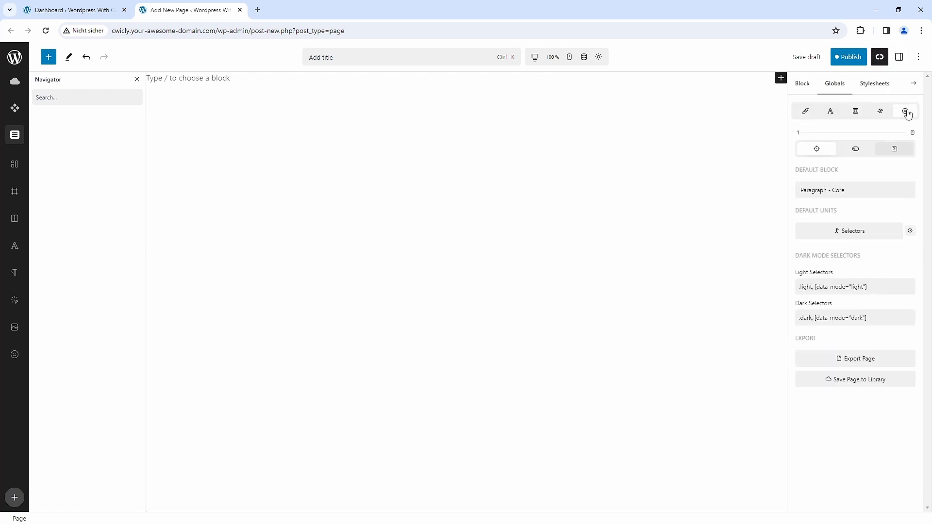
left_click(861, 152)
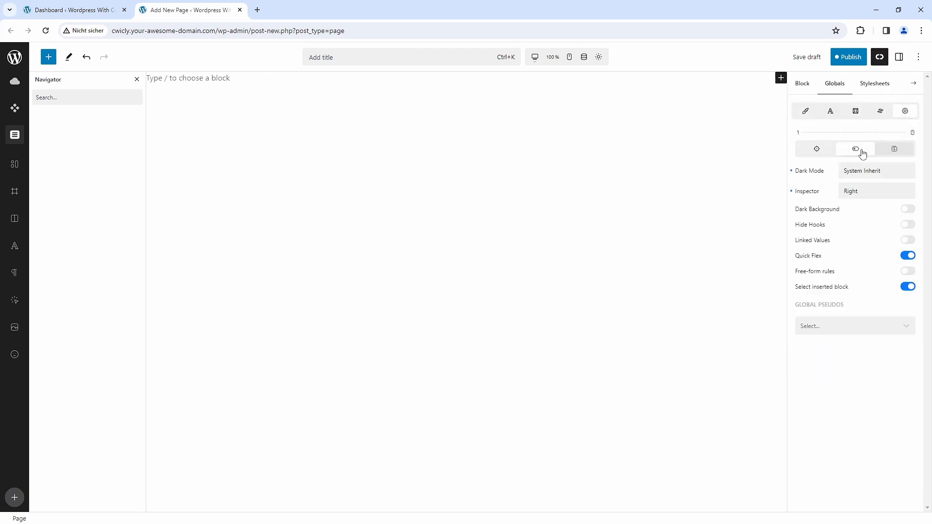
left_click(865, 174)
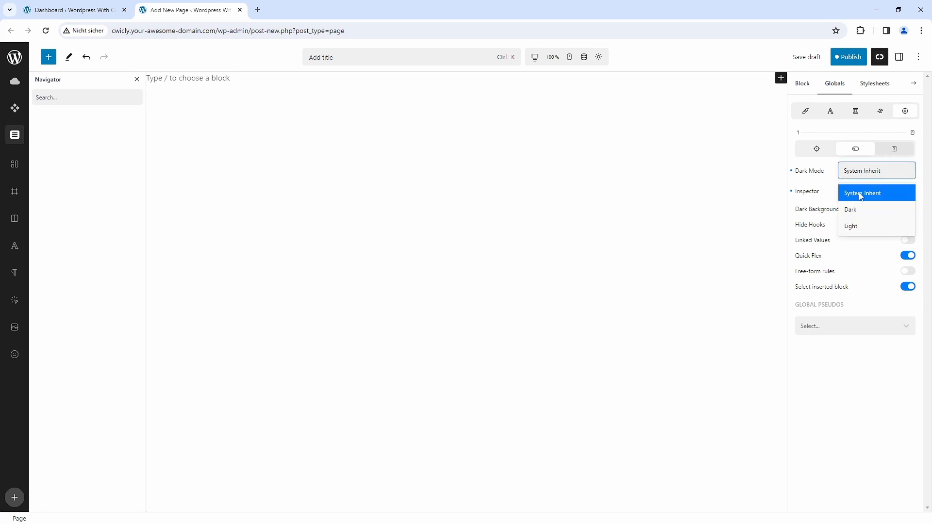
left_click(856, 209)
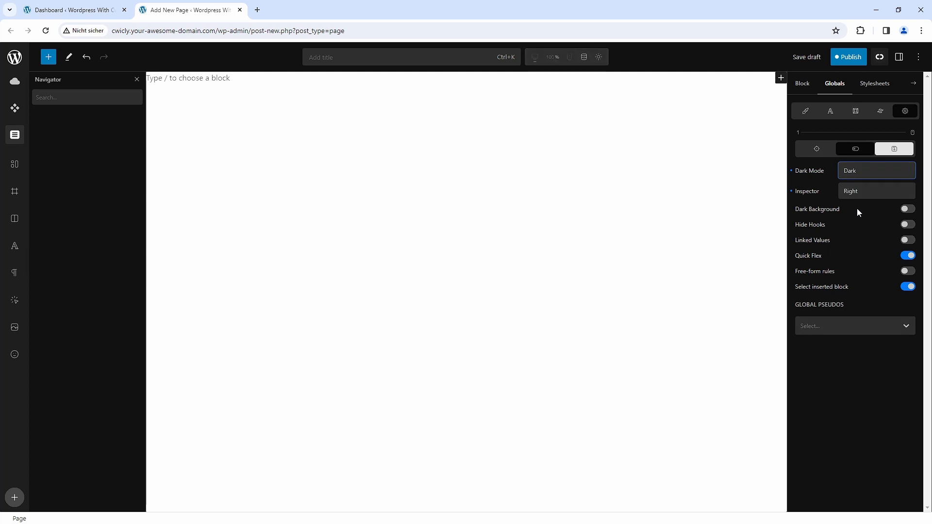
Set the Inspector position to Left and try the Dark Background option, leaving it off
left_click(869, 191)
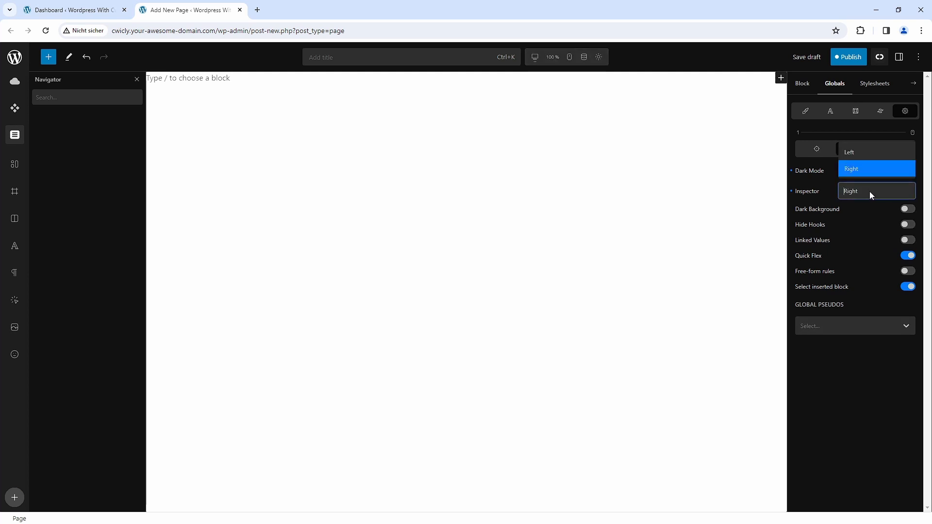
left_click(866, 154)
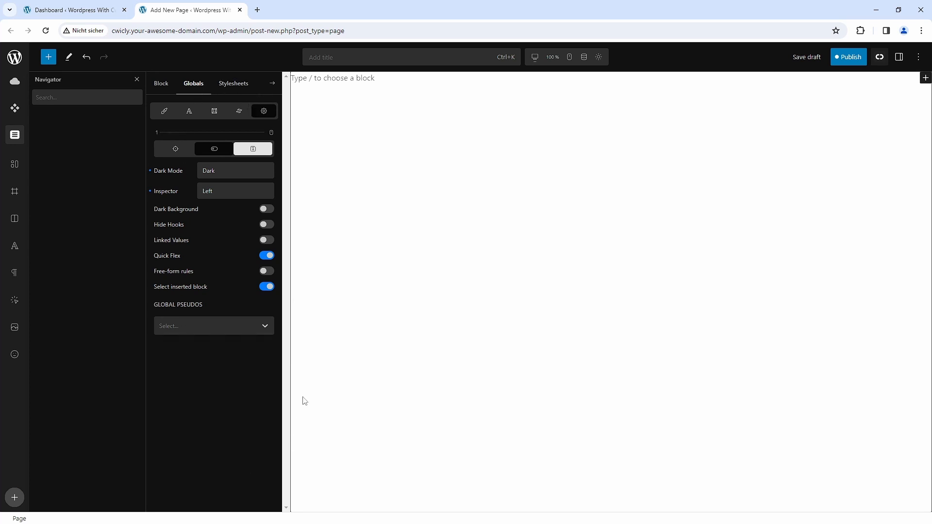
left_click(266, 210)
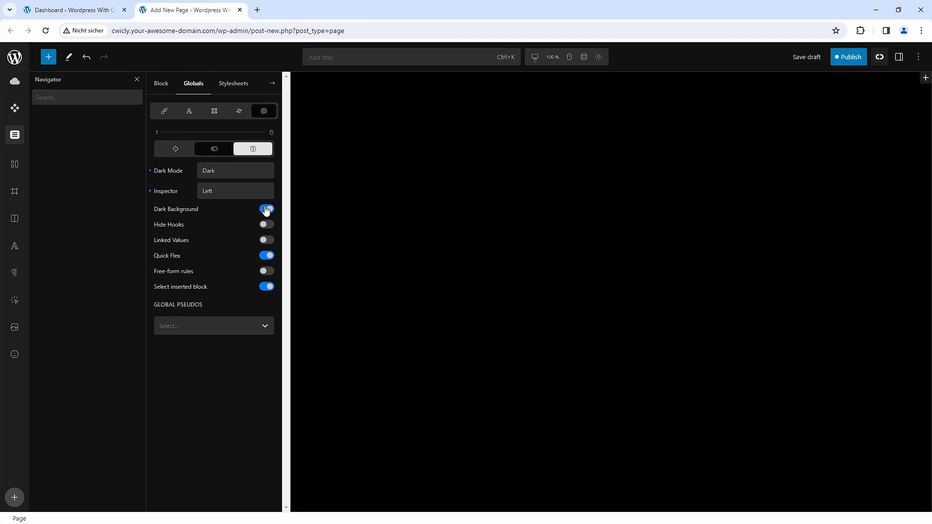
left_click(265, 209)
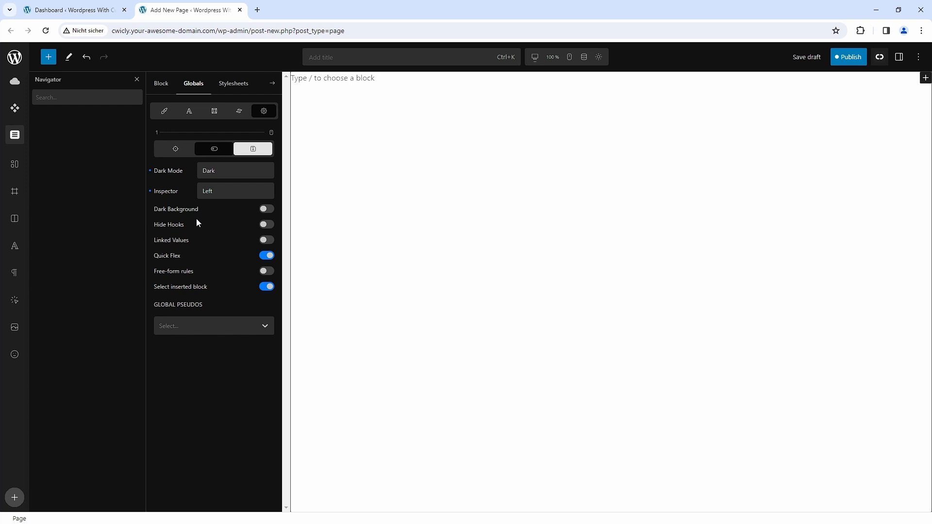
Add a Div block to the page and enable Tailwind mode for its layout properties
left_click(14, 192)
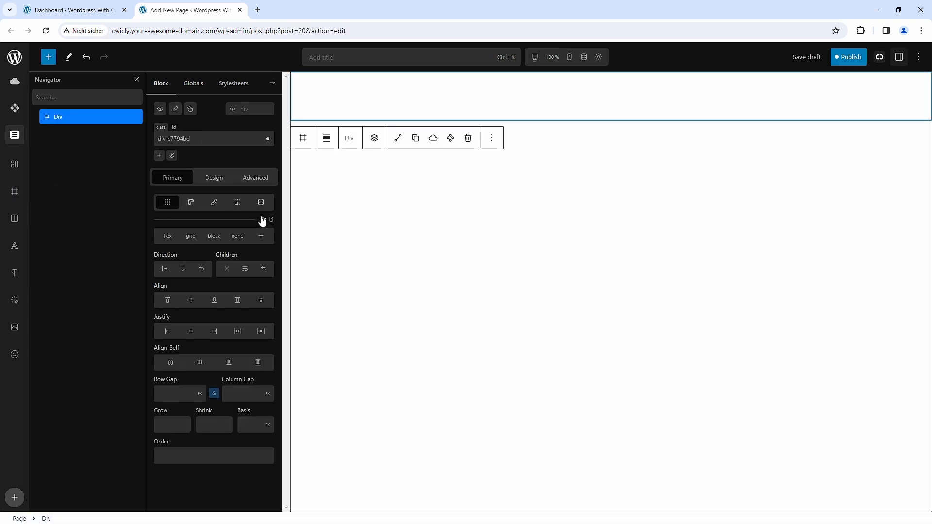
left_click(262, 221)
Exit the Index template editor in a new browser tab to the dashboard without saving, and return to the new page's editor
middle_click(15, 57)
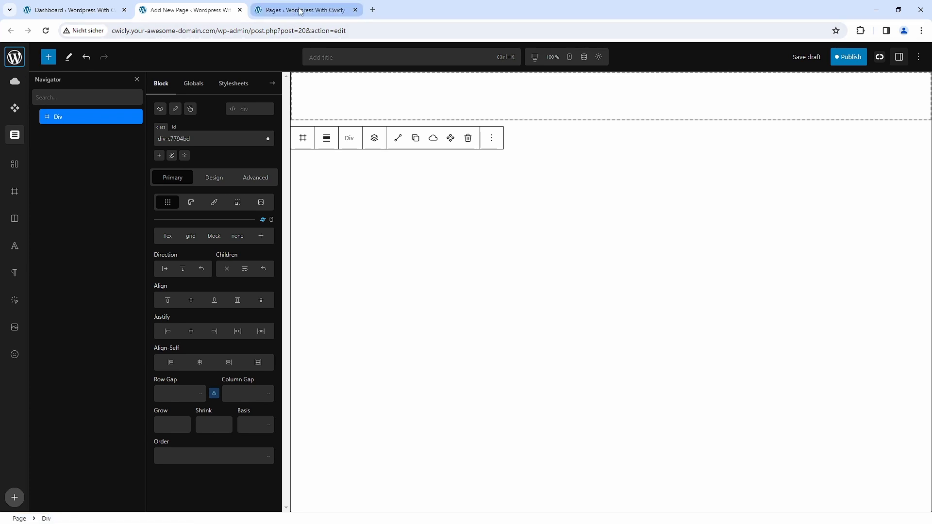
left_click(300, 11)
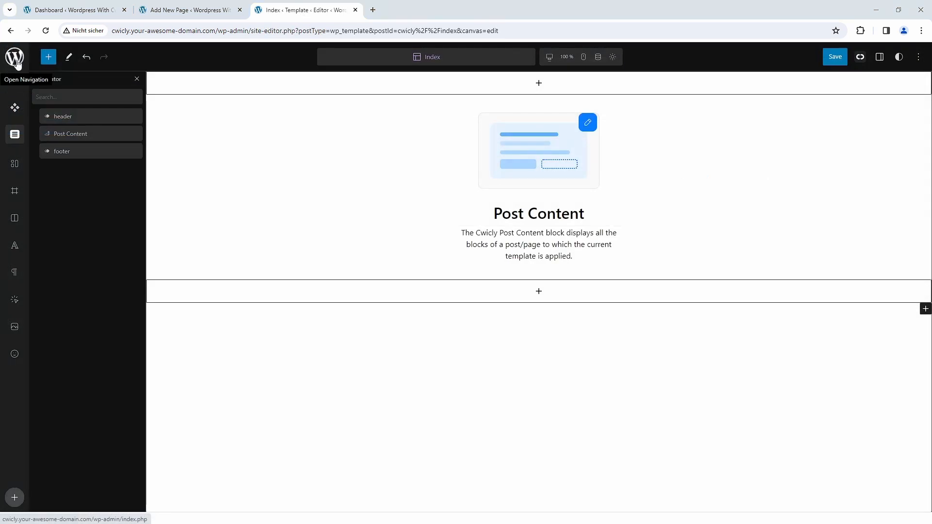
left_click(15, 57)
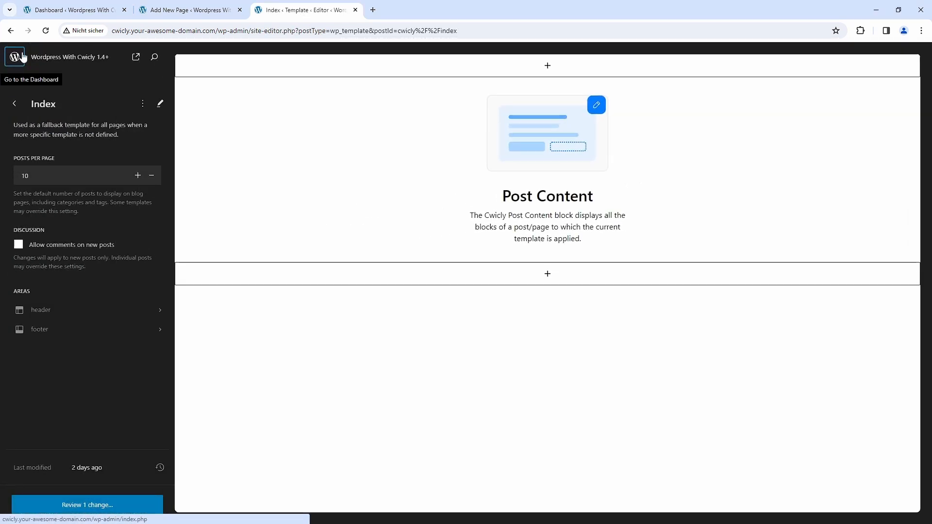
left_click(14, 59)
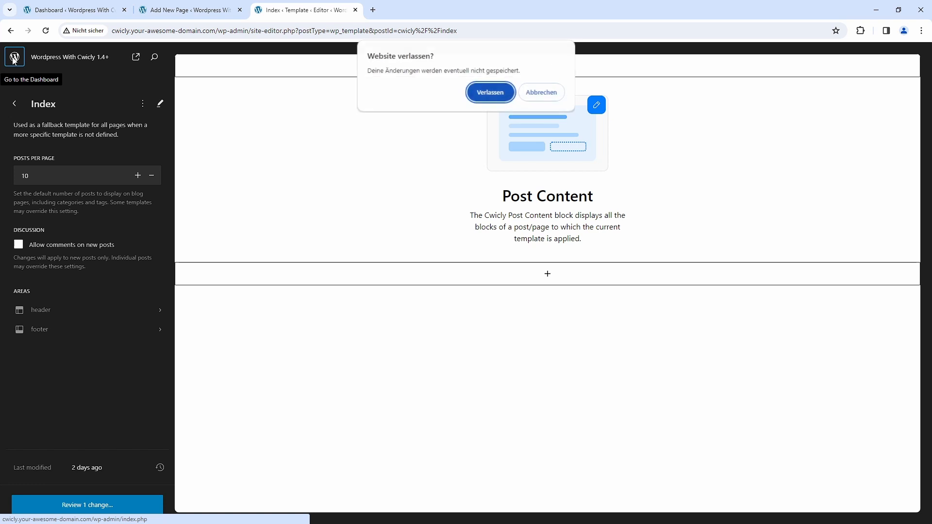
left_click(490, 95)
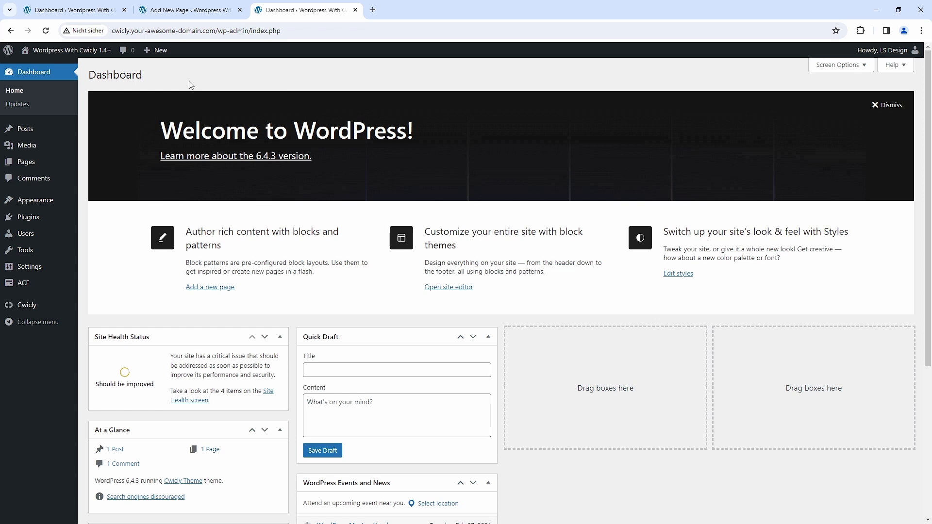
left_click(189, 10)
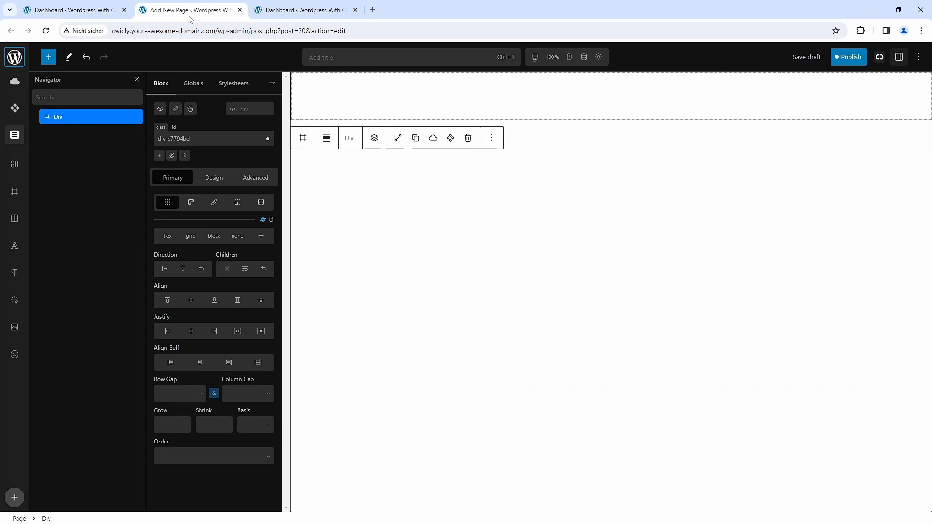
Browse the Cwicly and core blocks offered in the block inserter, and close it
left_click(50, 58)
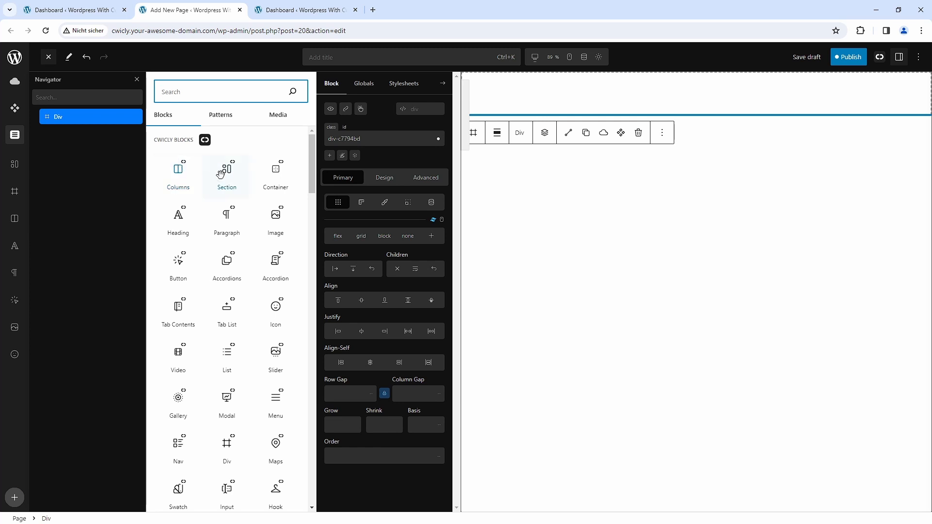
left_click_drag(312, 152, 313, 224)
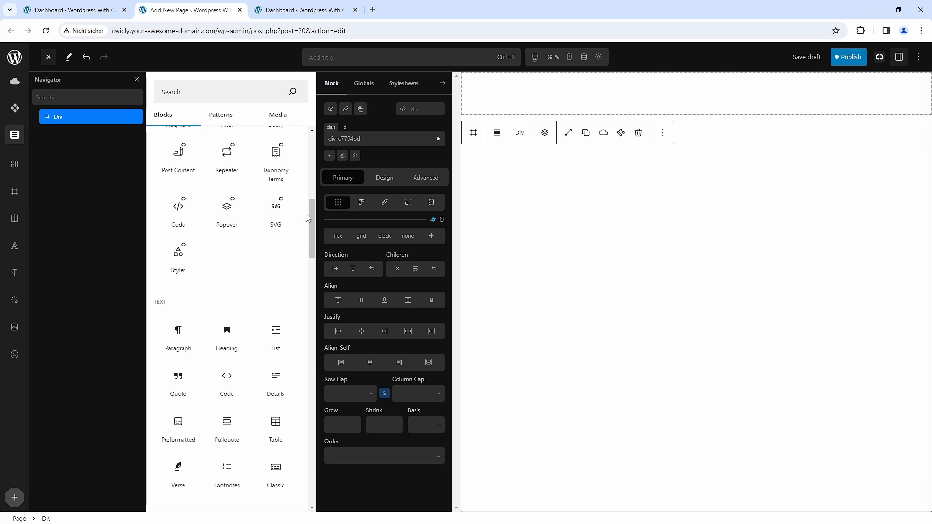
left_click(49, 60)
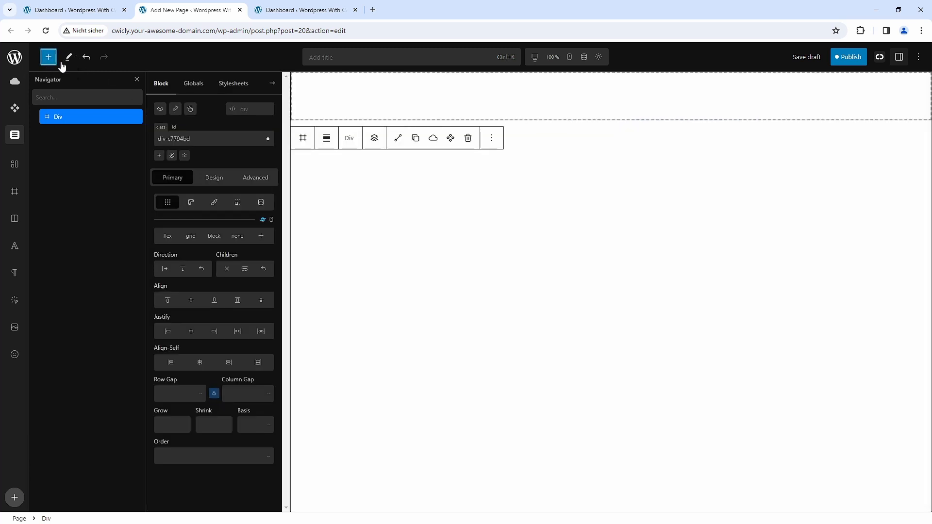
Undo and redo the Div insertion, and title the page "Testing Page"
left_click(88, 59)
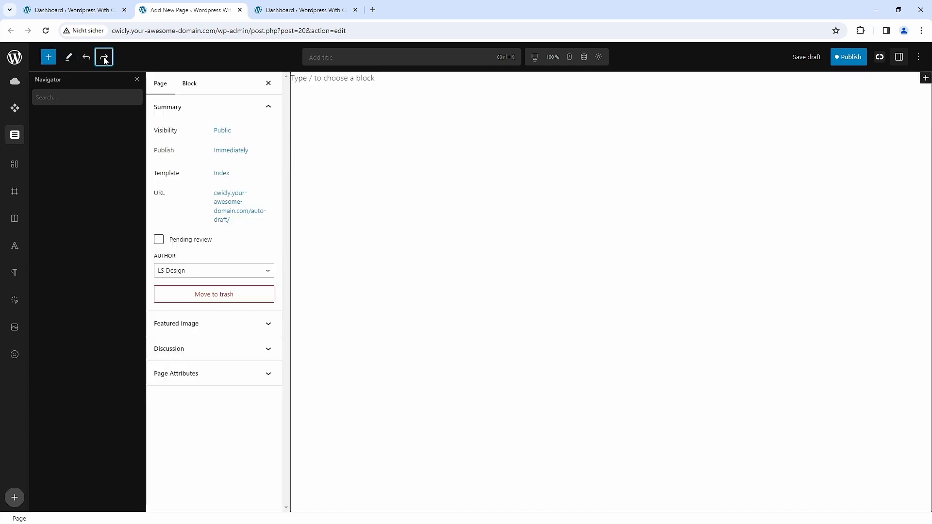
left_click(104, 59)
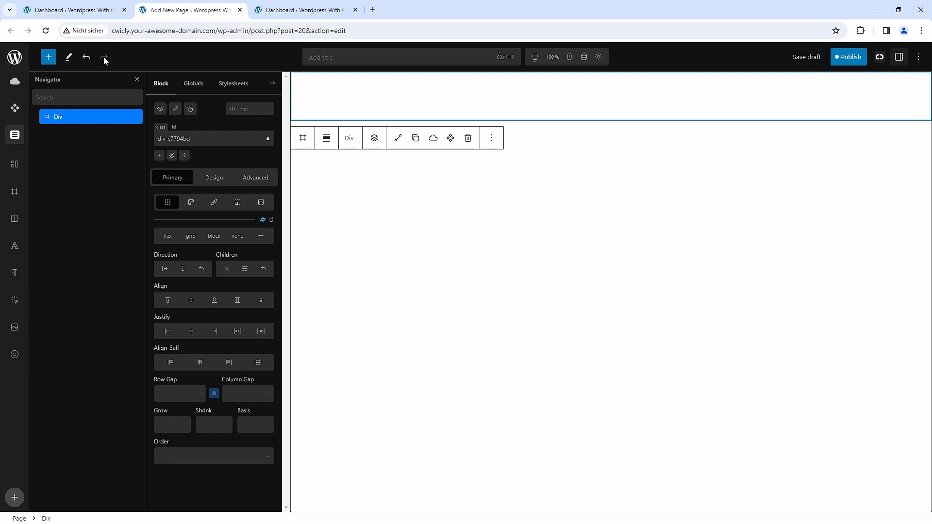
left_click(337, 58)
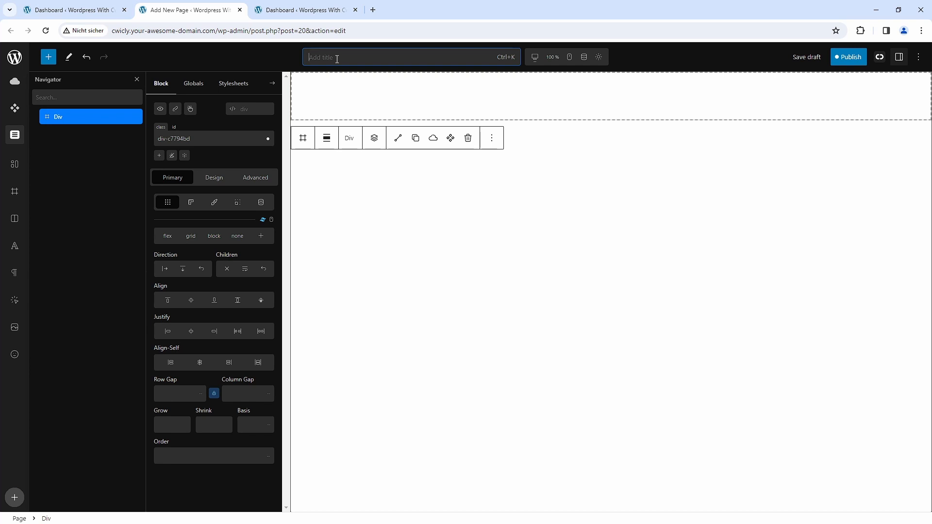
type("Testing Page")
Replace the breakpoints with the Tailwind set from base to 2xl and regenerate the block CSS
mouse_move(536, 61)
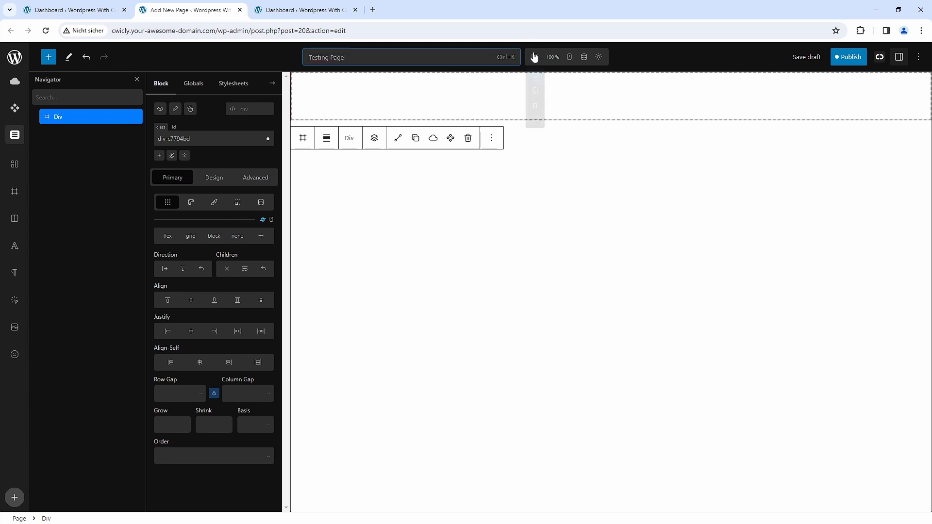
left_click(536, 121)
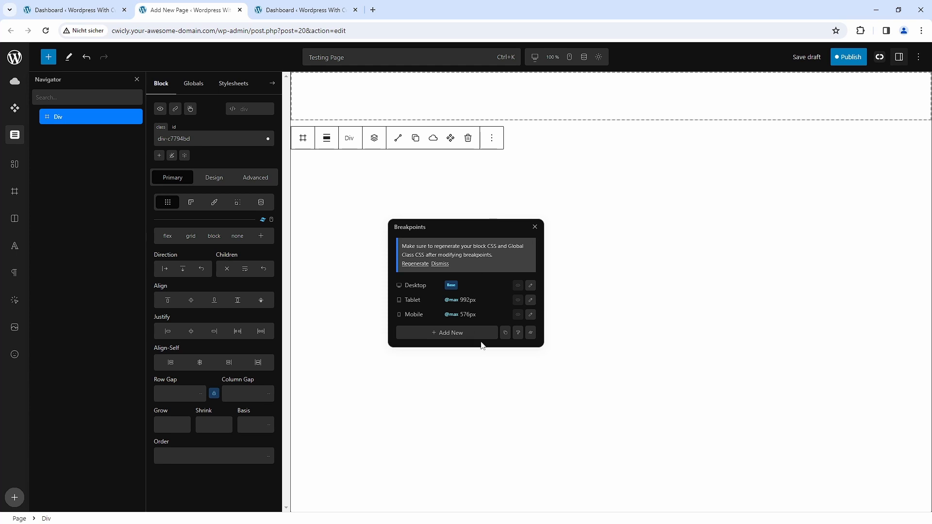
left_click(531, 333)
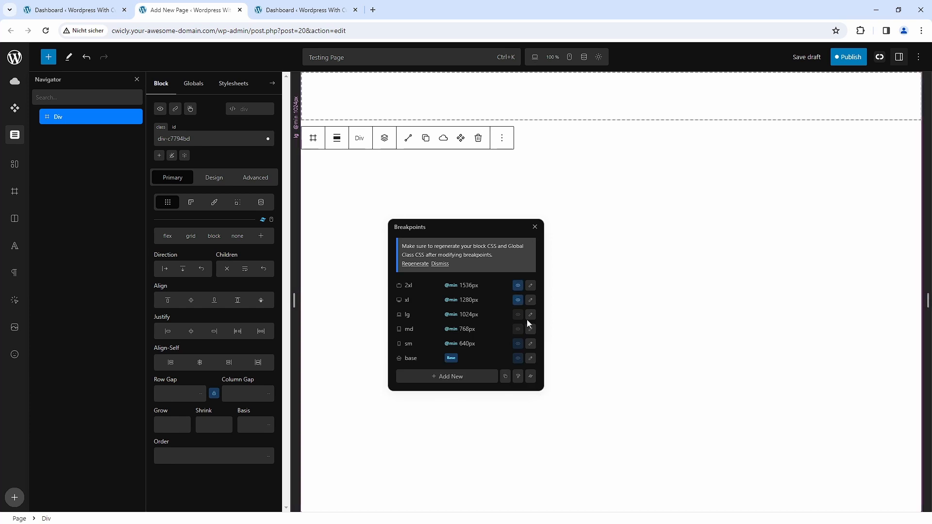
left_click(406, 265)
left_click(534, 227)
Try the canvas zoom at 50% and 120%, and return it to 100%
left_click(553, 57)
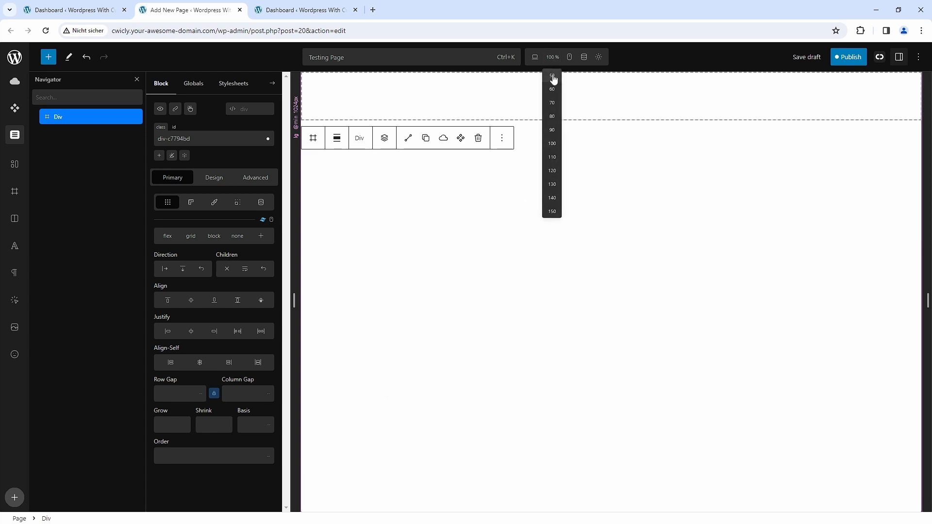
left_click(552, 77)
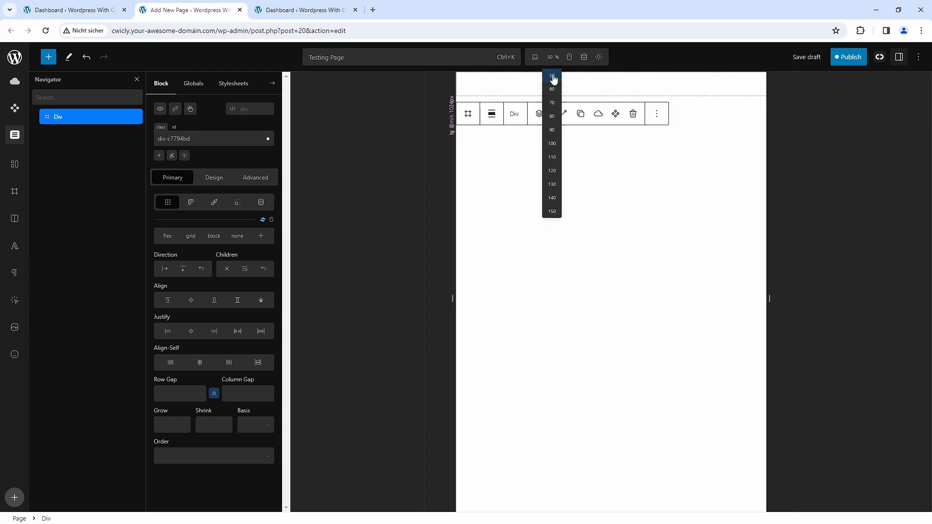
left_click(552, 172)
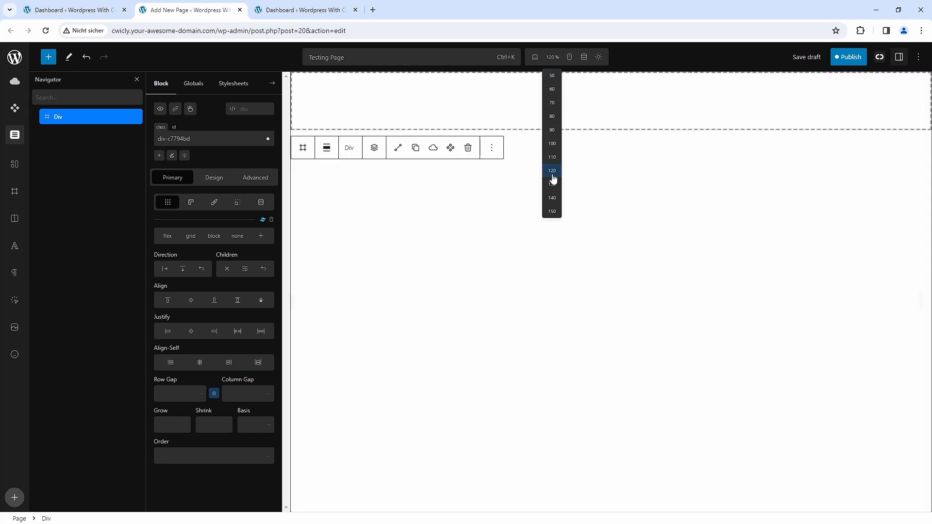
left_click(552, 144)
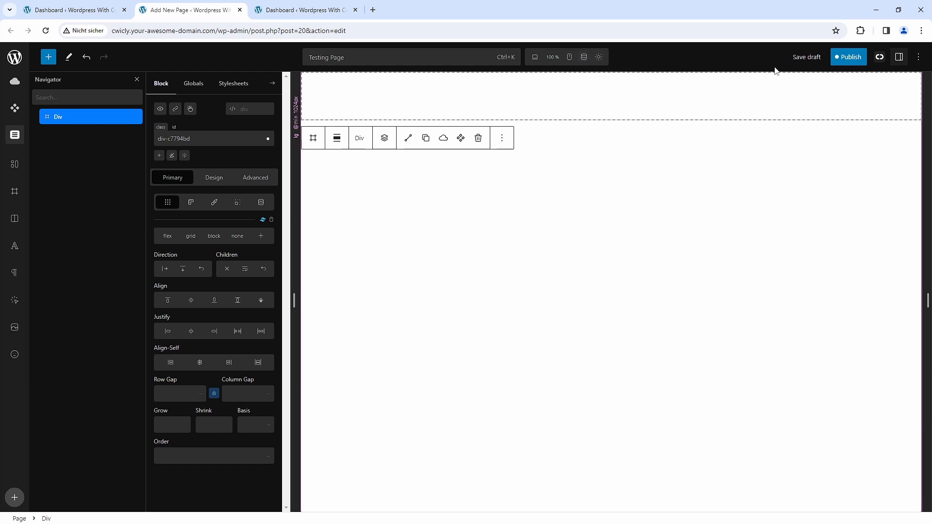
Publish the Testing Page together with the modified Cwicly global styles and breakpoints
left_click(849, 63)
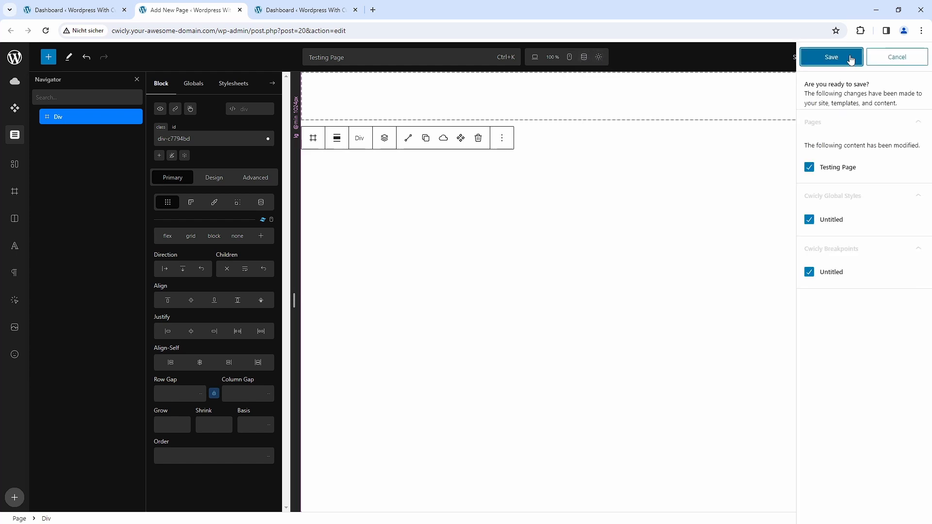
left_click(849, 63)
left_click(850, 64)
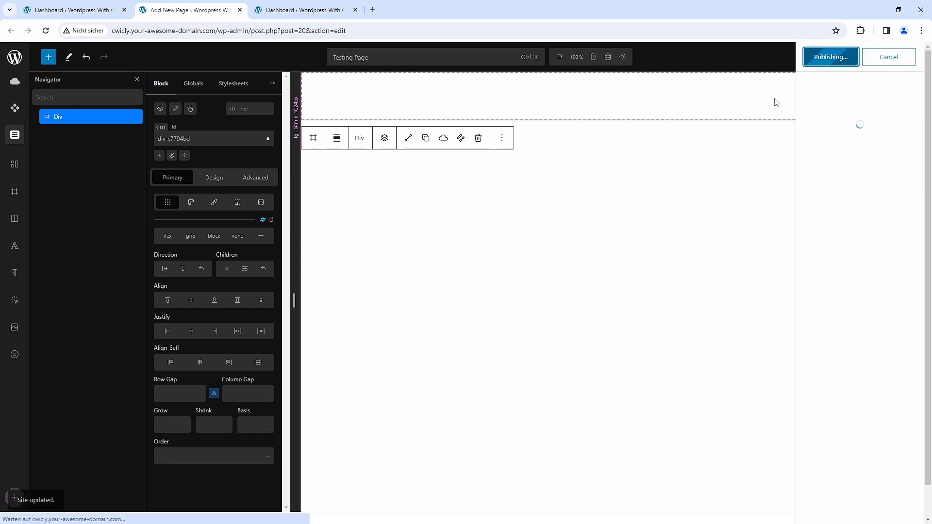
left_click(914, 58)
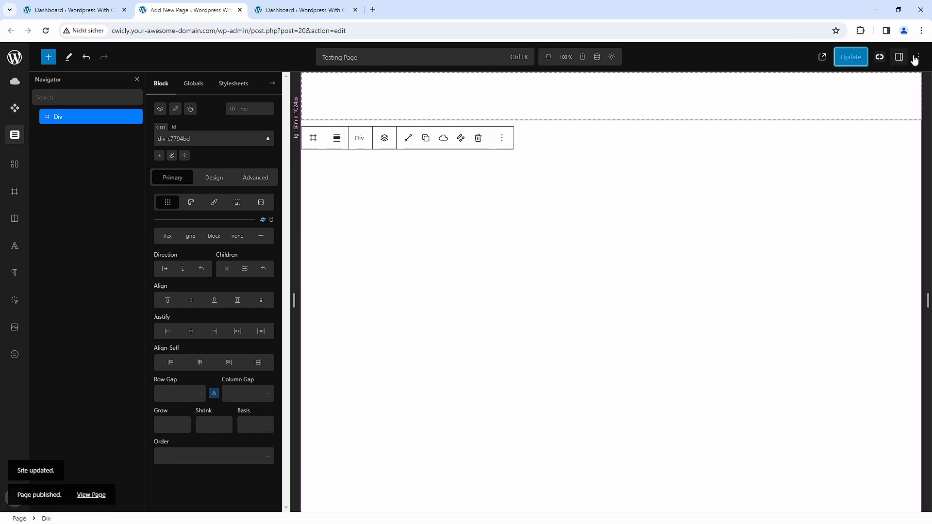
Toggle the Cwicly and settings sidebars, and compare the page settings with the Div's block settings
left_click(880, 58)
left_click(880, 61)
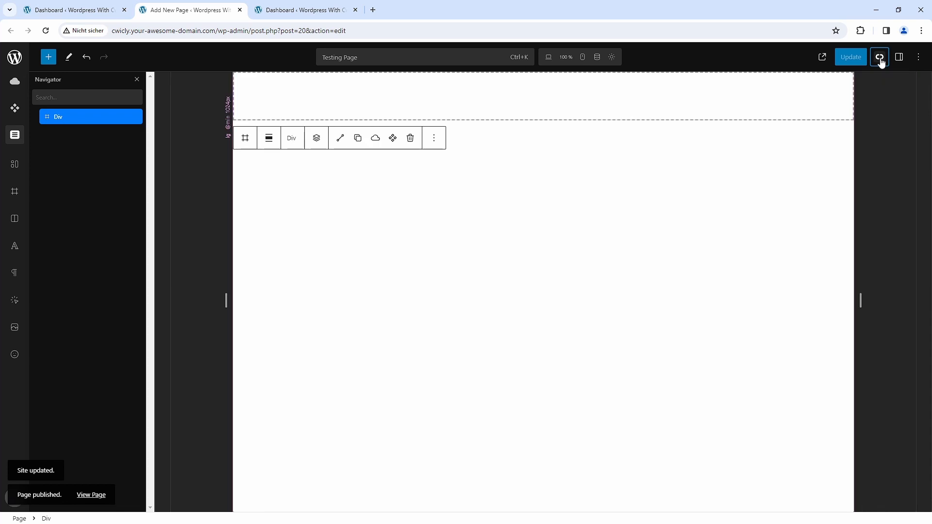
left_click(882, 61)
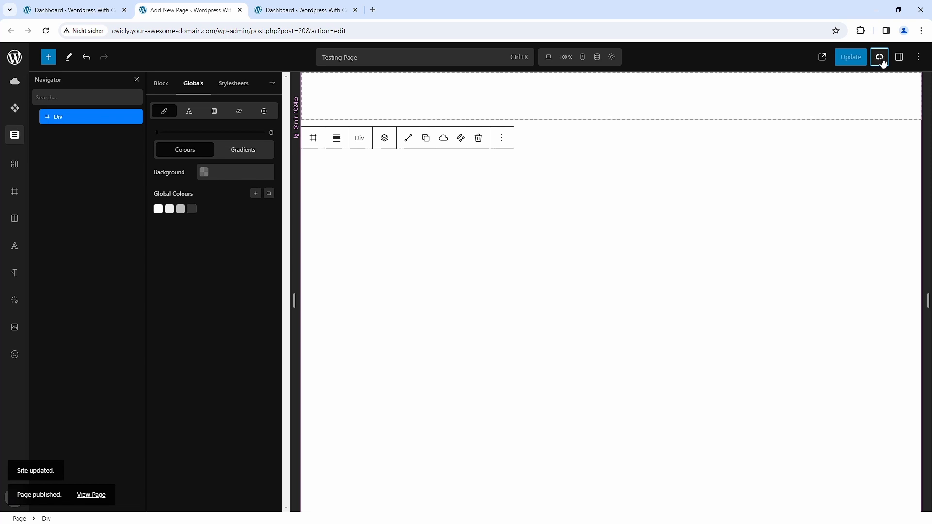
left_click(899, 58)
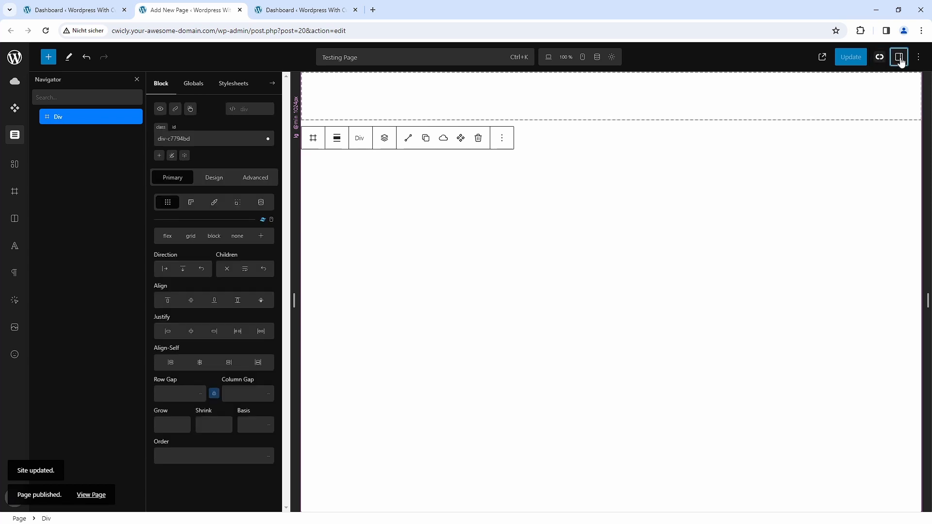
left_click(899, 58)
left_click(899, 58)
left_click(405, 246)
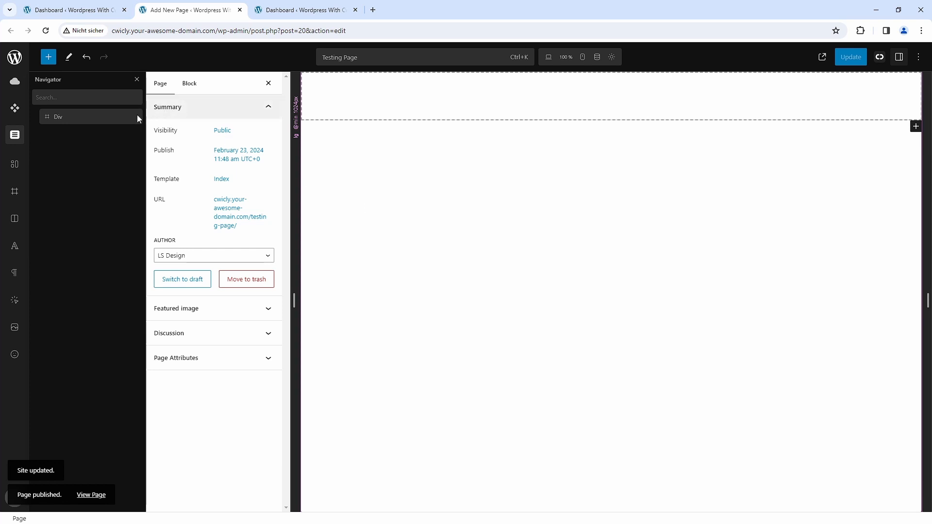
left_click(75, 116)
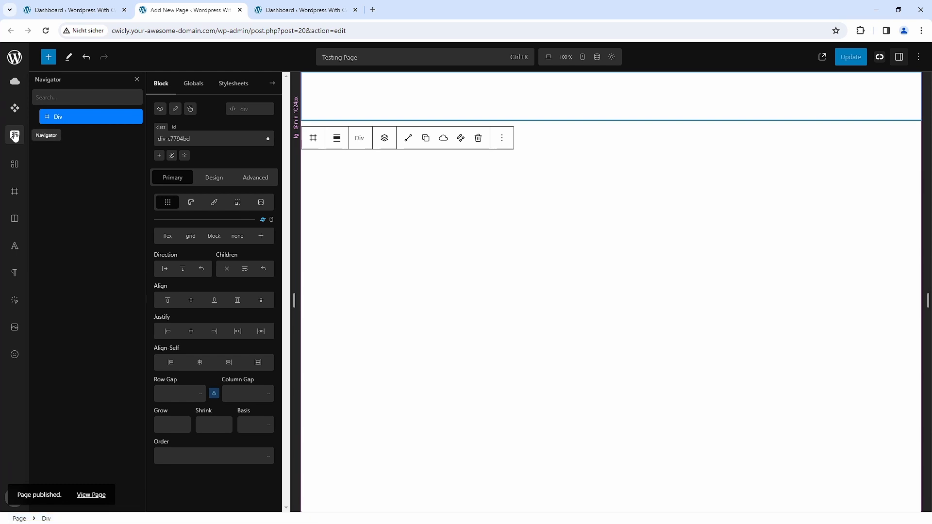
View the Design Library and Components, closing each, and hide and reshow the Navigator
left_click(16, 84)
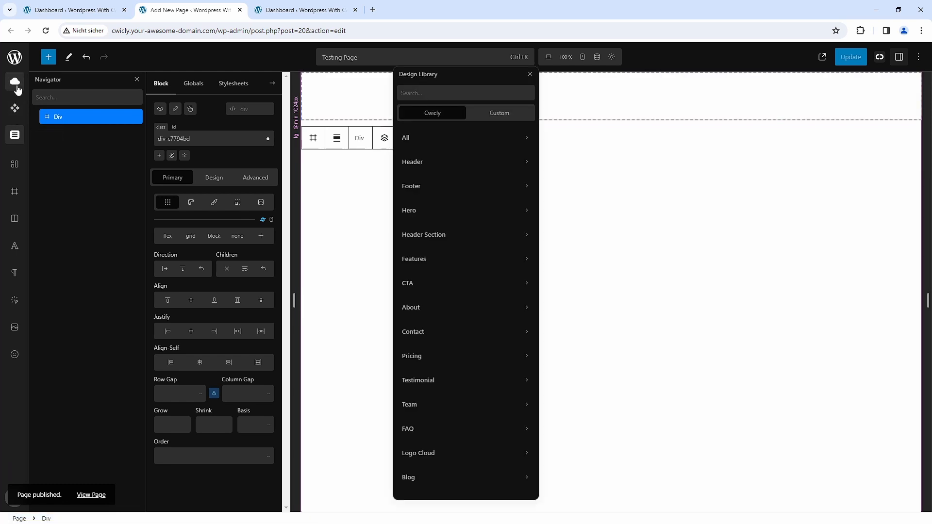
left_click(17, 86)
left_click(17, 109)
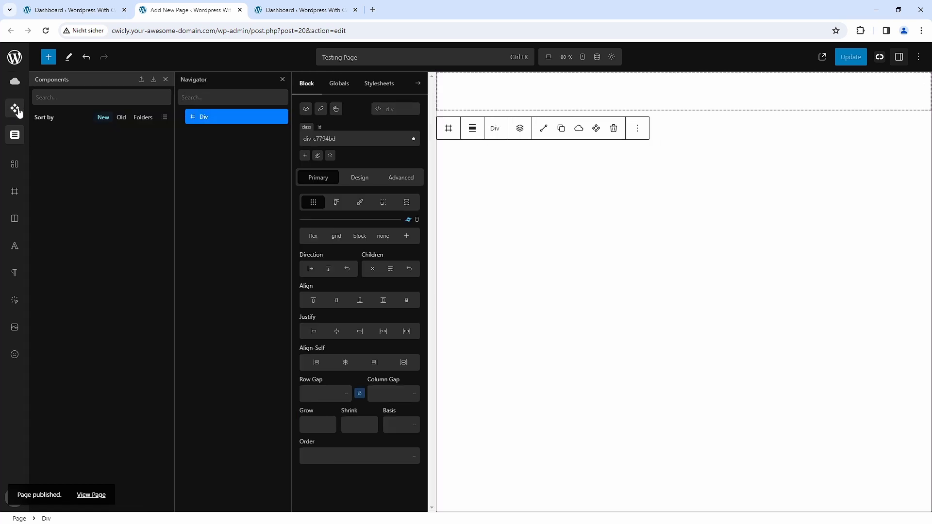
left_click(17, 111)
left_click(14, 138)
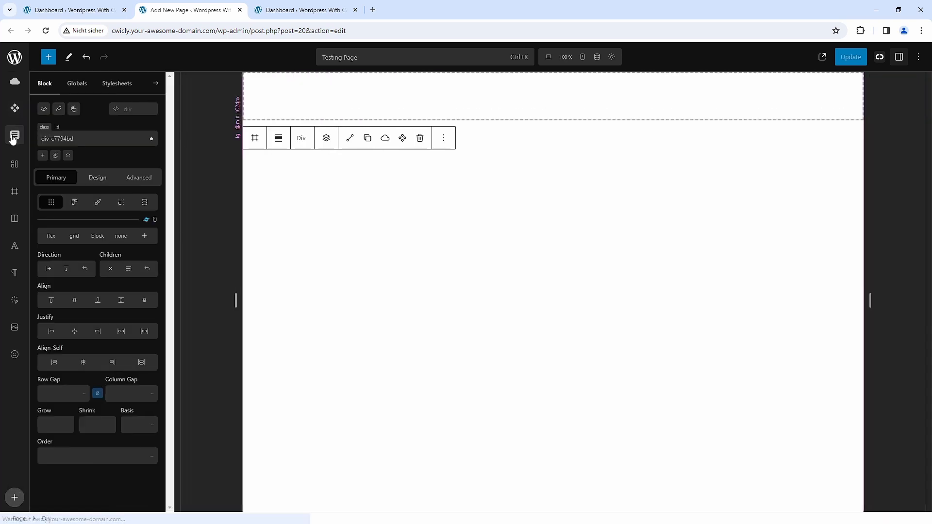
left_click(14, 139)
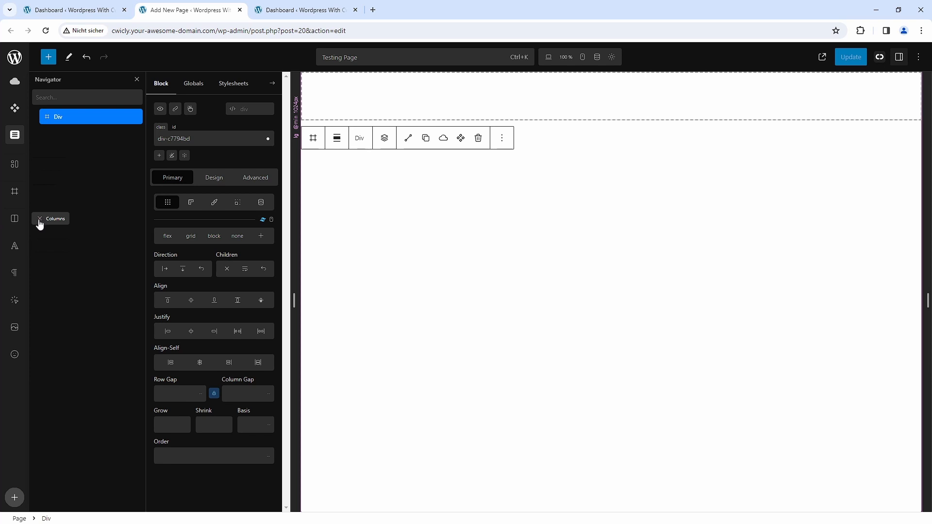
Replace the Columns, Button and Icon quick-insert shortcuts with Query and Query Template
left_click(40, 219)
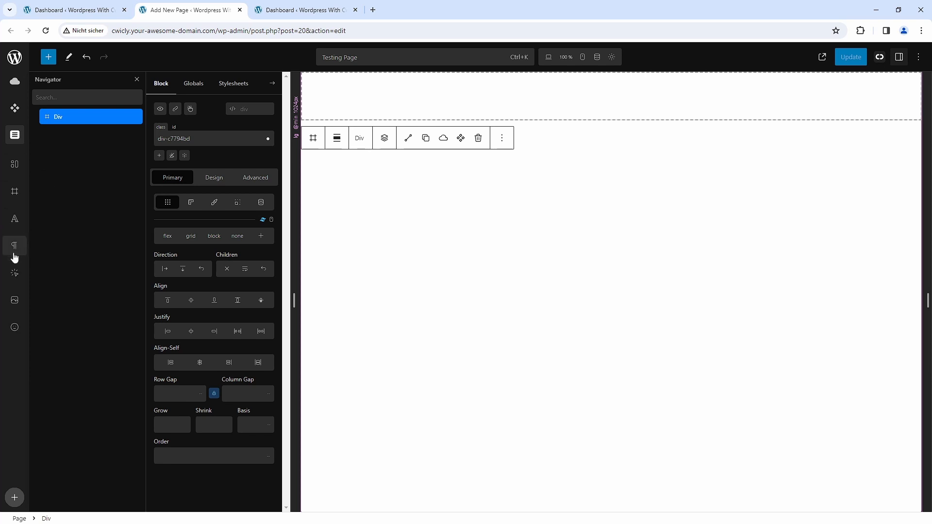
left_click(40, 273)
left_click(15, 498)
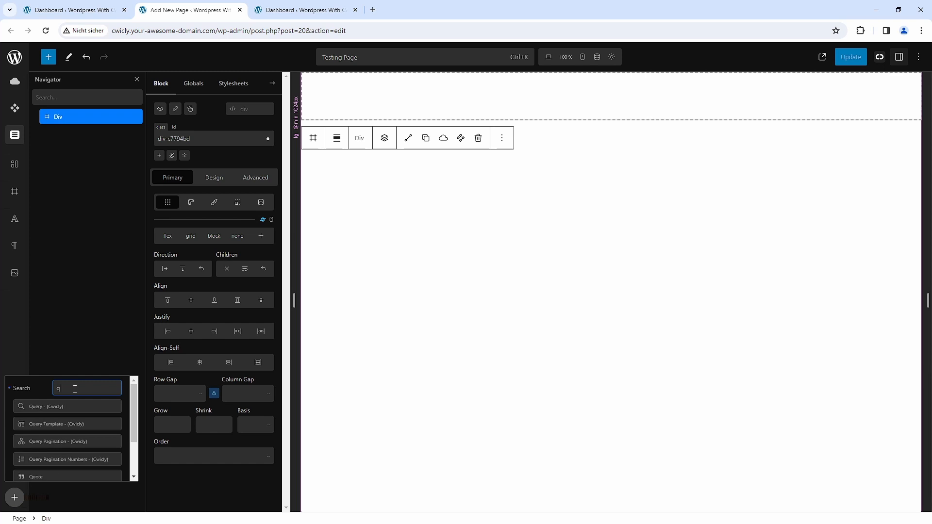
type("que")
left_click(60, 410)
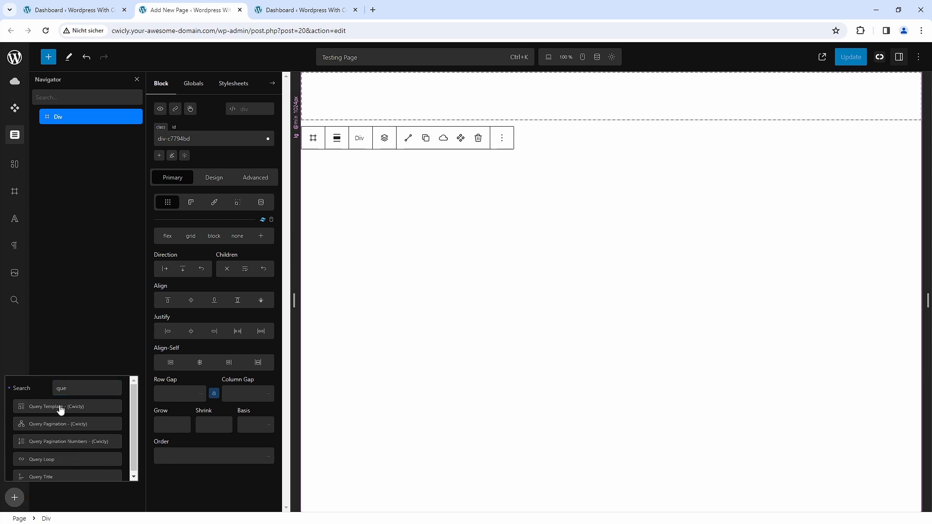
left_click(60, 410)
Add quick-insert shortcuts for SVG and the block found with "inn", and move SVG above Query
left_click_drag(89, 401, 45, 398)
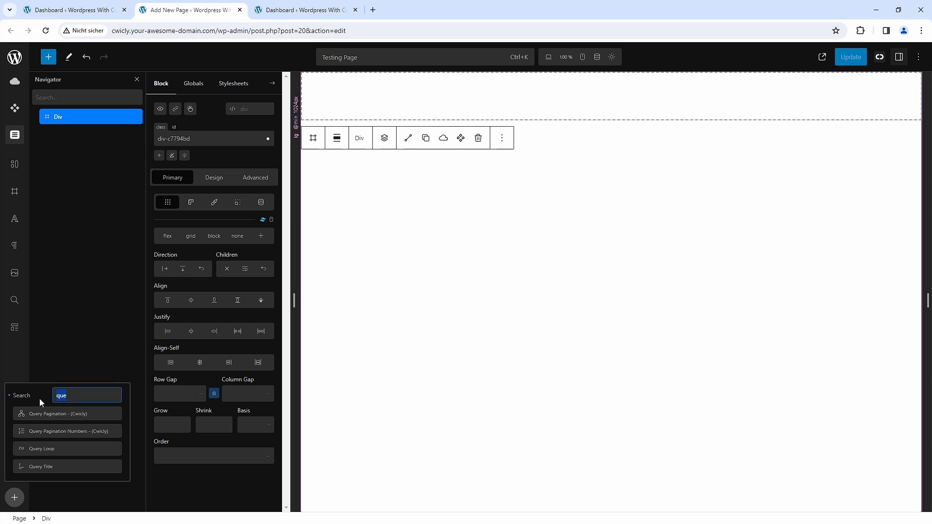
type("svg")
left_click(45, 466)
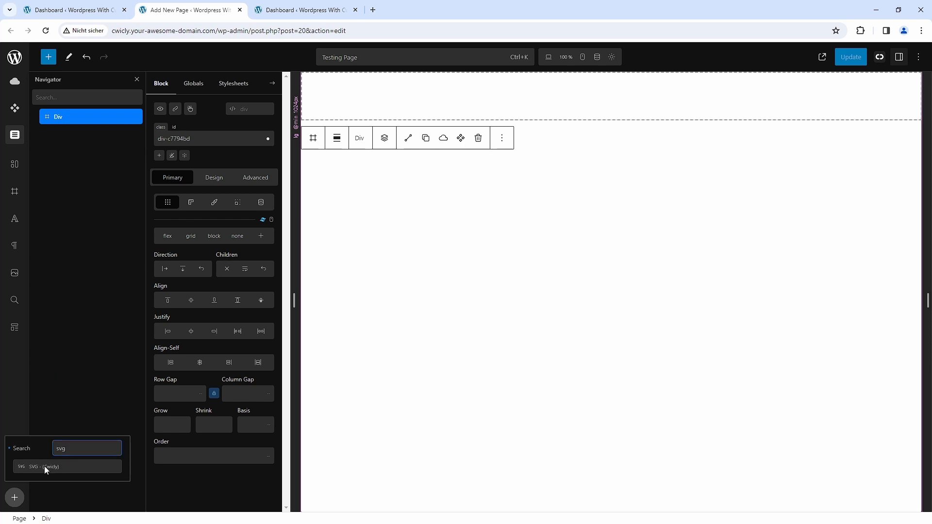
left_click_drag(70, 466, 40, 466)
type("inn")
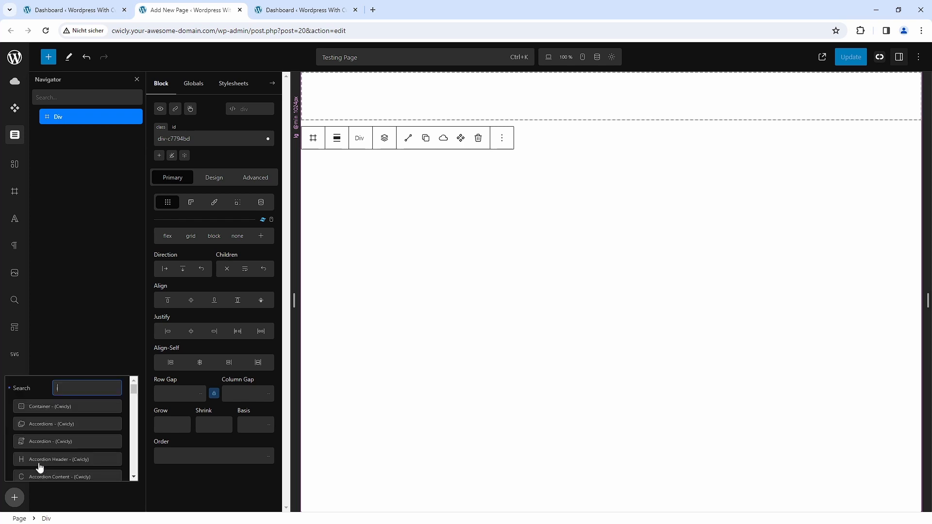
left_click(49, 466)
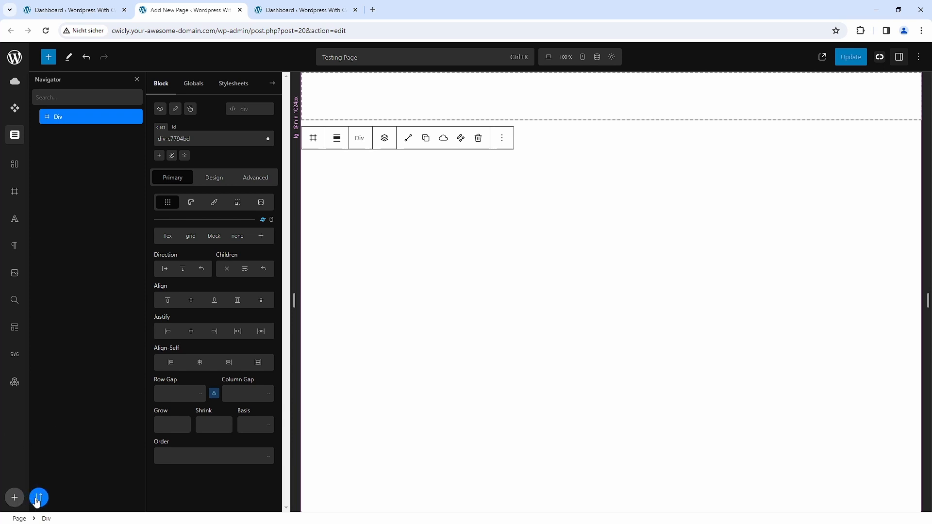
left_click_drag(14, 361, 11, 303)
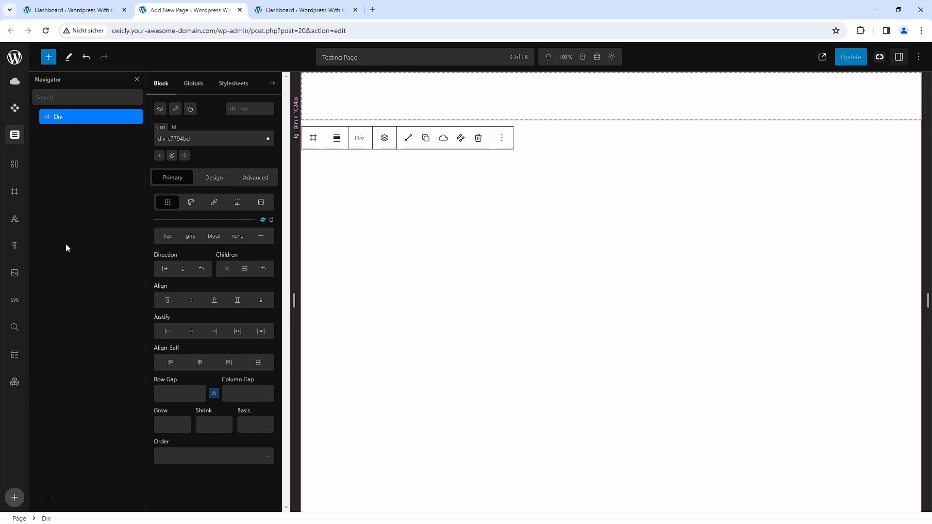
Insert a Cwicly Heading and Paragraph into the Div, and select the Paragraph
left_click(16, 220)
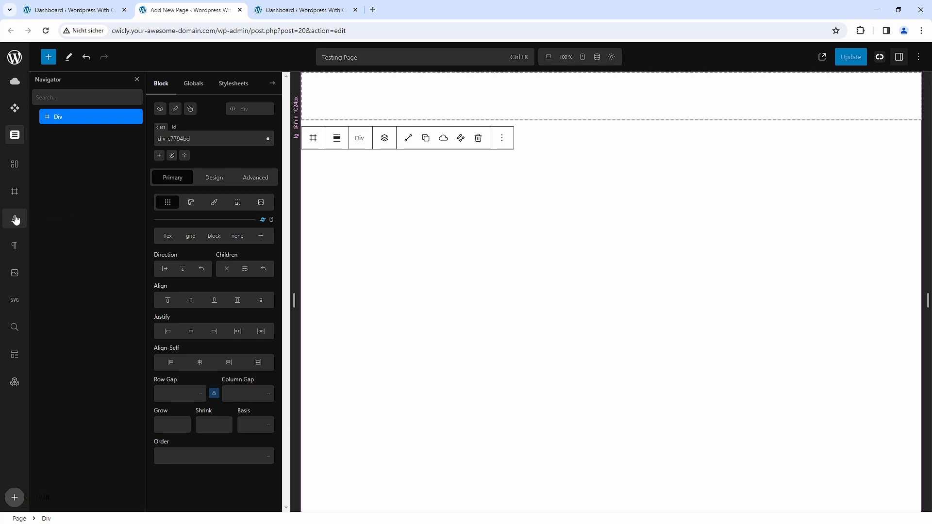
left_click(15, 247)
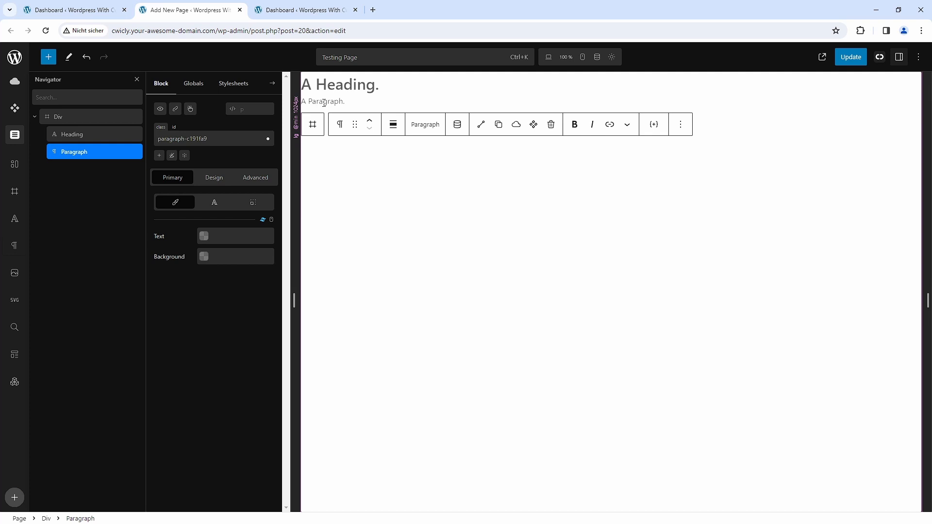
left_click(88, 187)
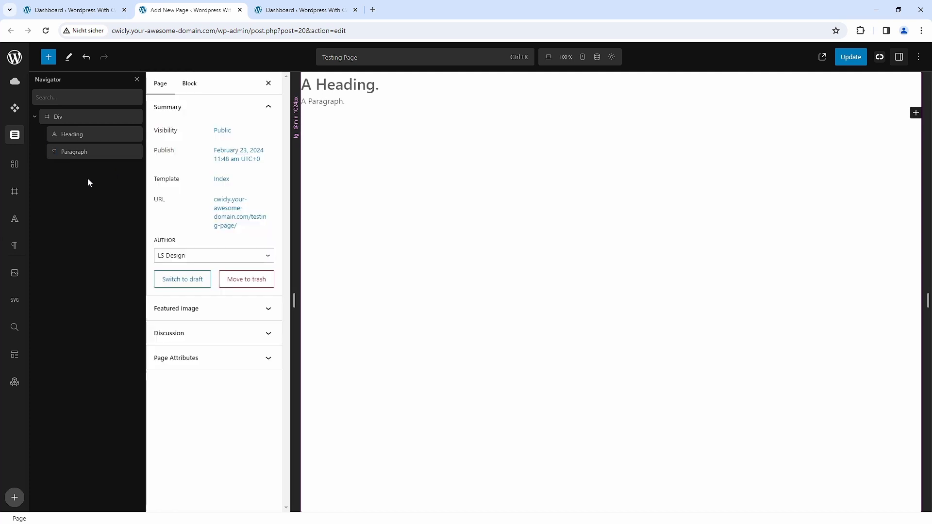
left_click(79, 154)
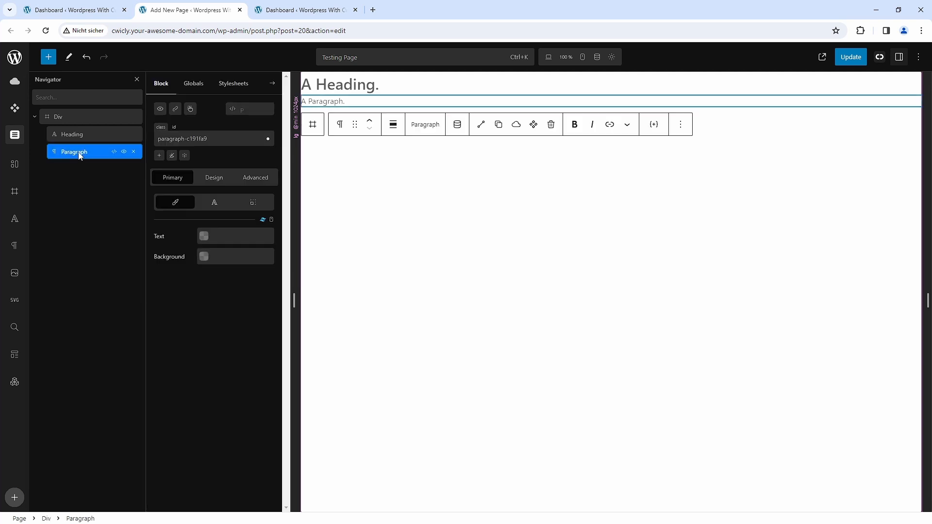
Insert a core Paragraph from the Text blocks below the Cwicly Paragraph, and close the block inserter
left_click(49, 58)
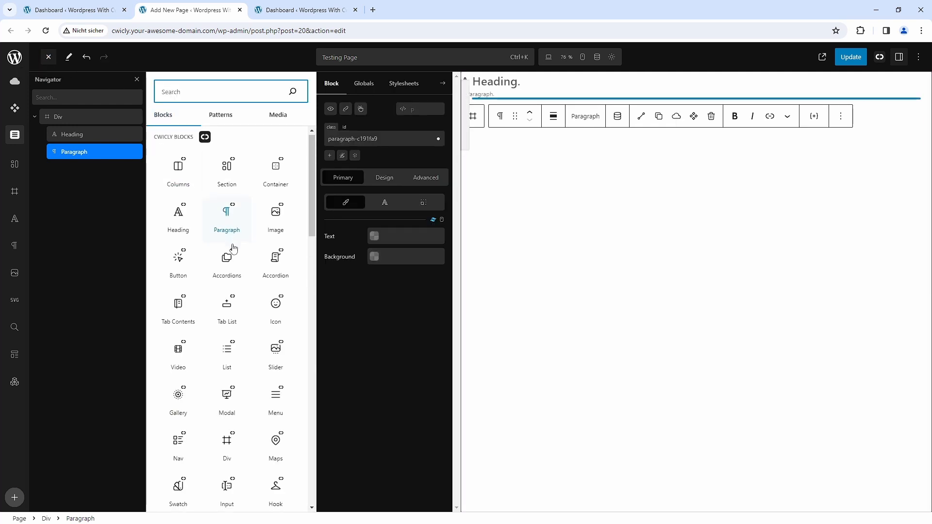
scroll(228, 247, "down", 5)
scroll(213, 255, "down", 3)
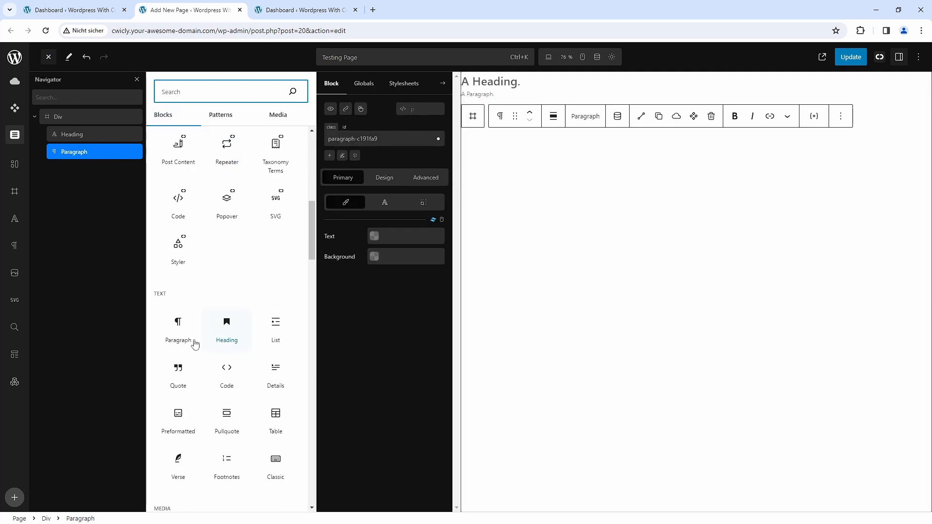
left_click(173, 326)
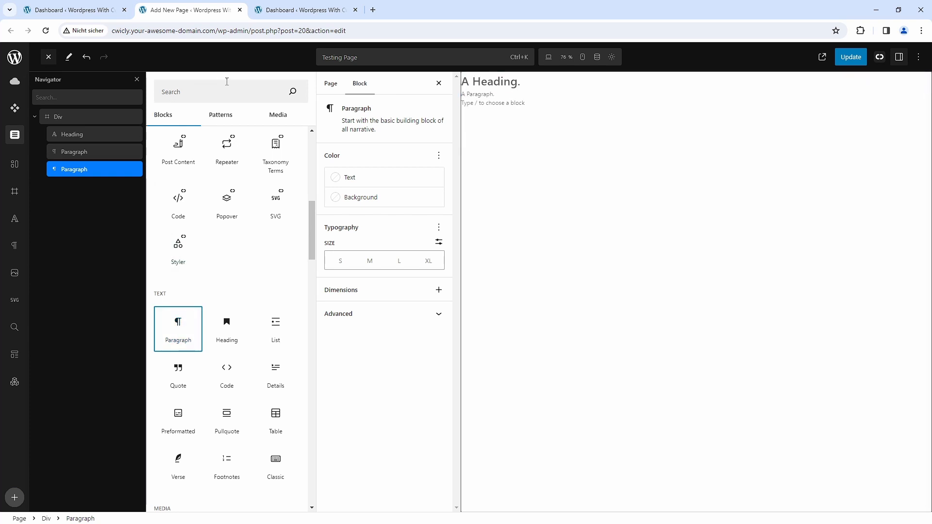
left_click(46, 58)
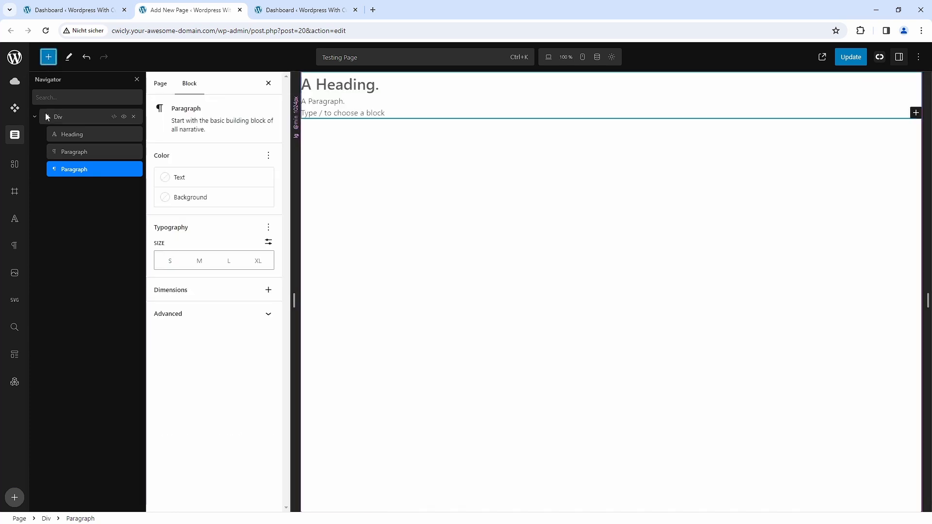
Compare the settings of the Cwicly and core Paragraphs, and delete the core one
left_click(74, 150)
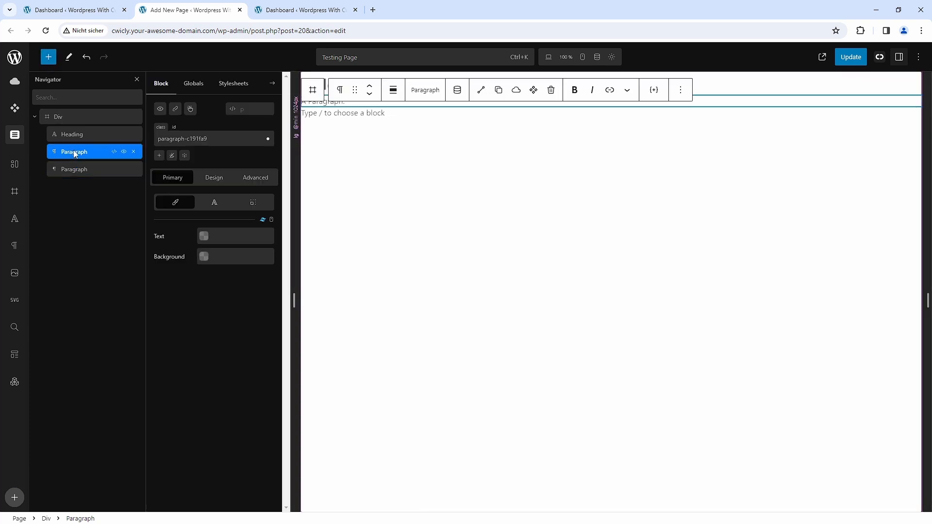
left_click(74, 170)
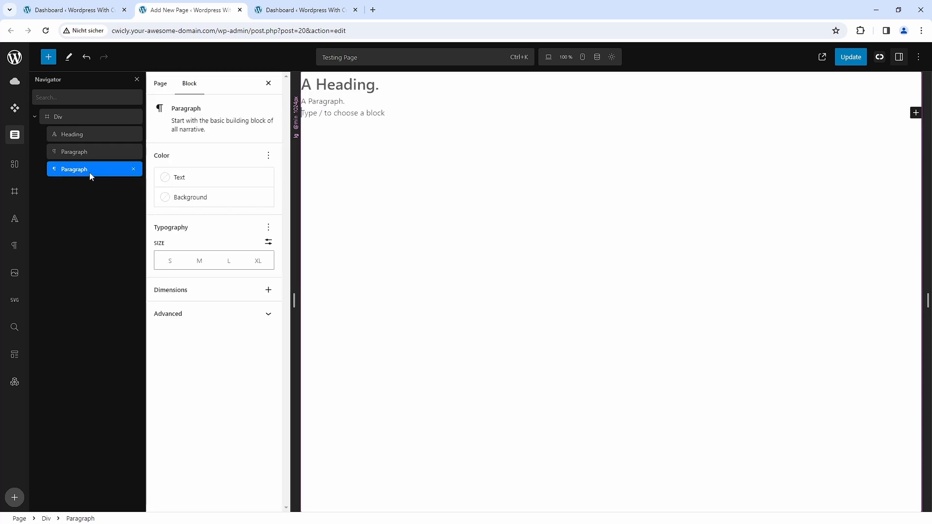
left_click(133, 169)
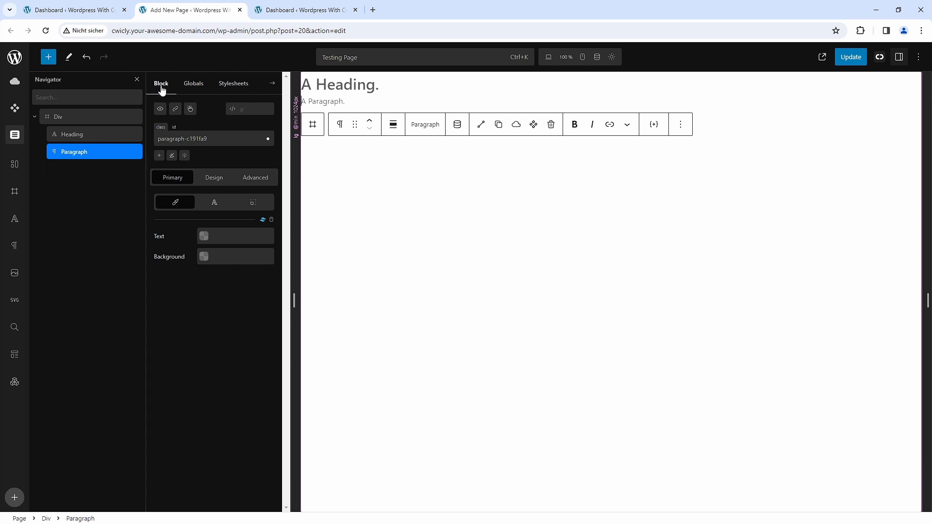
Examine the global colours, global default settings and stylesheet classes, and return to the Paragraph's block settings
left_click(195, 86)
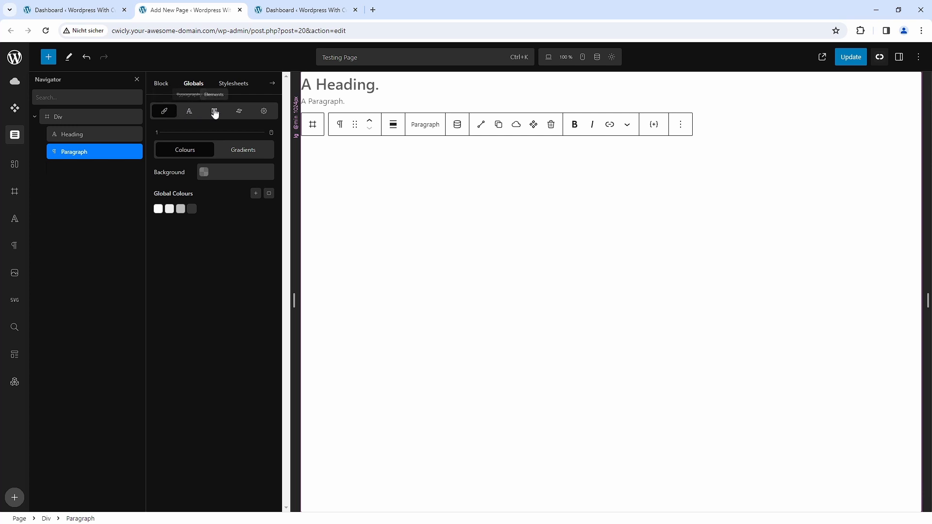
left_click(264, 111)
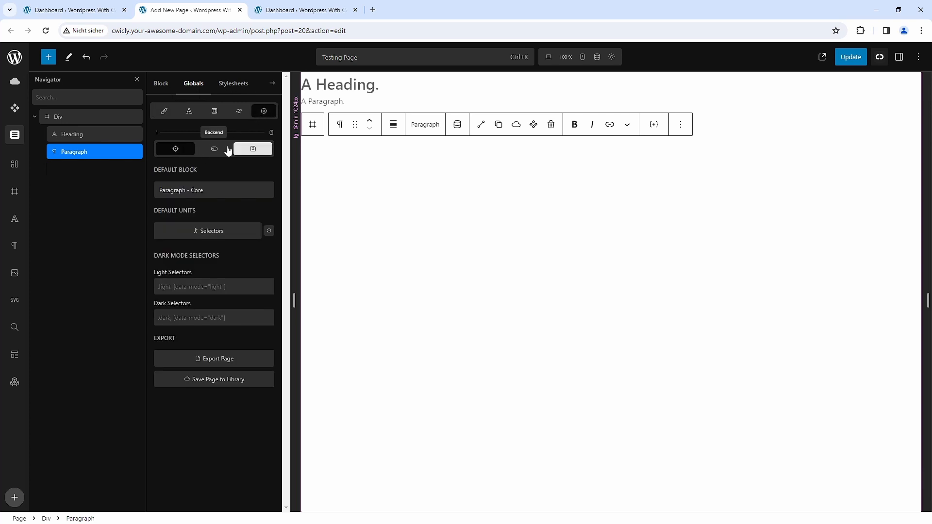
left_click(236, 90)
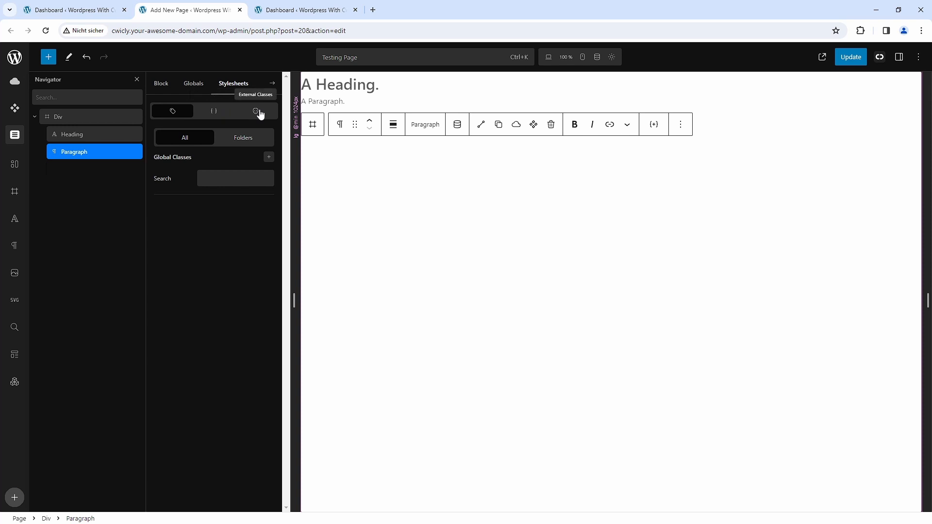
left_click(168, 90)
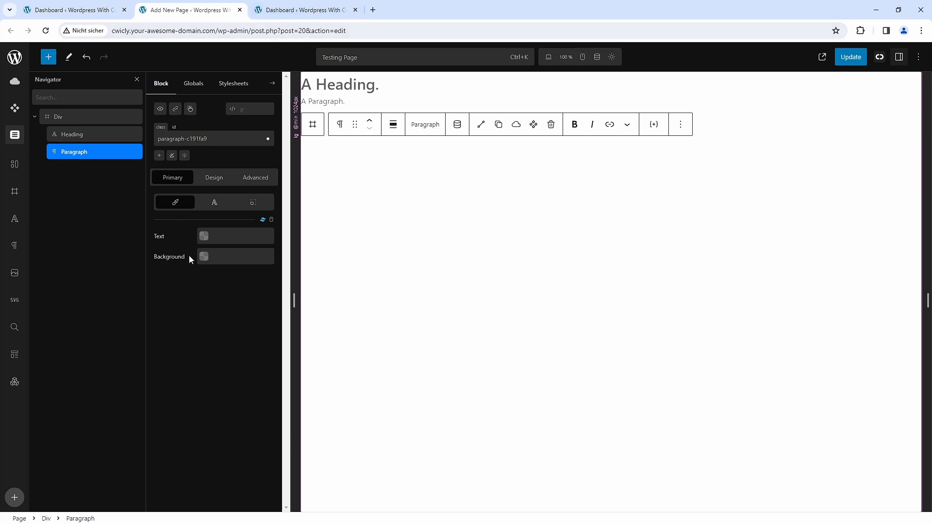
Save the page update, and review the Breakpoints settings before closing them
left_click(853, 59)
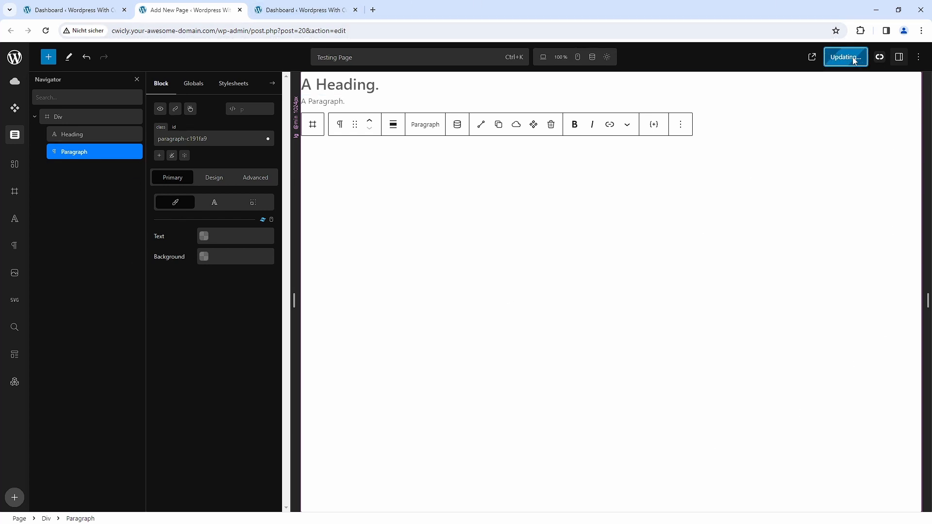
left_click(548, 58)
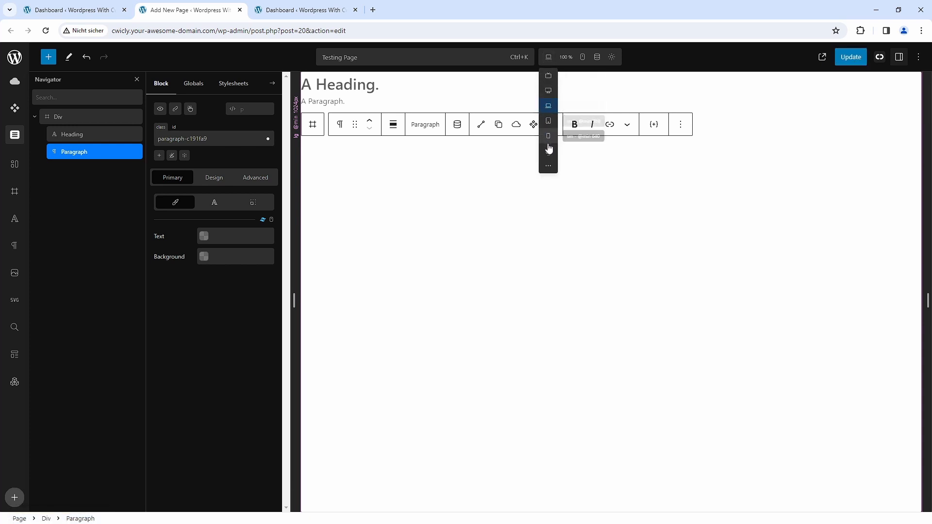
left_click(548, 165)
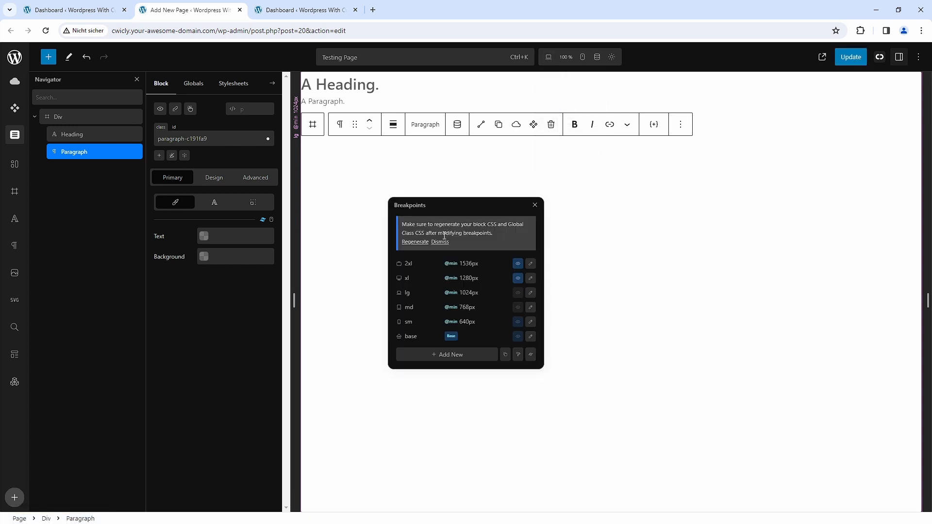
left_click(533, 206)
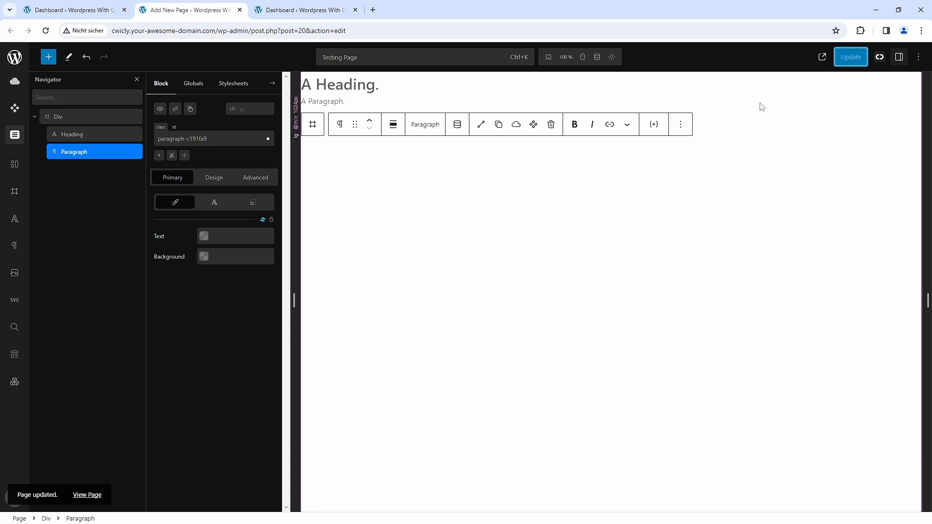
Leave the page editor and open the Cwicly settings at the Regeneration section
left_click(15, 58)
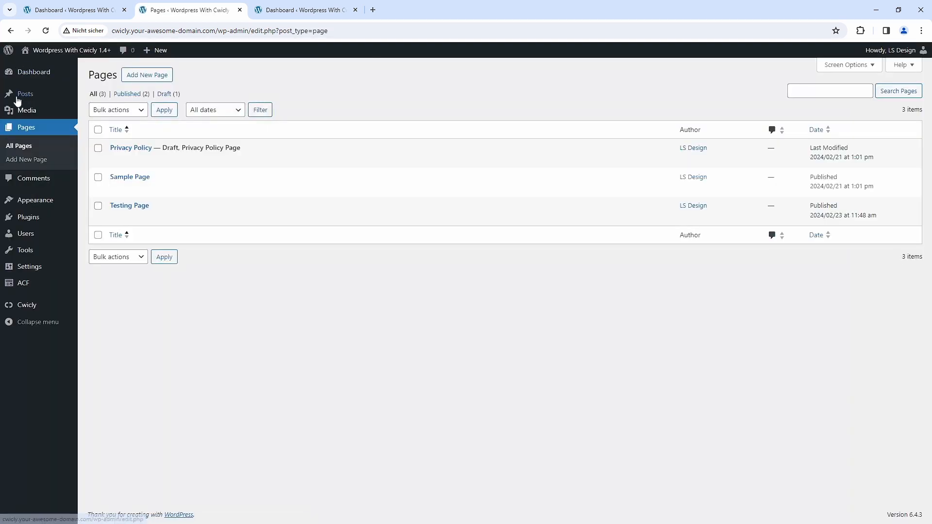
mouse_move(21, 307)
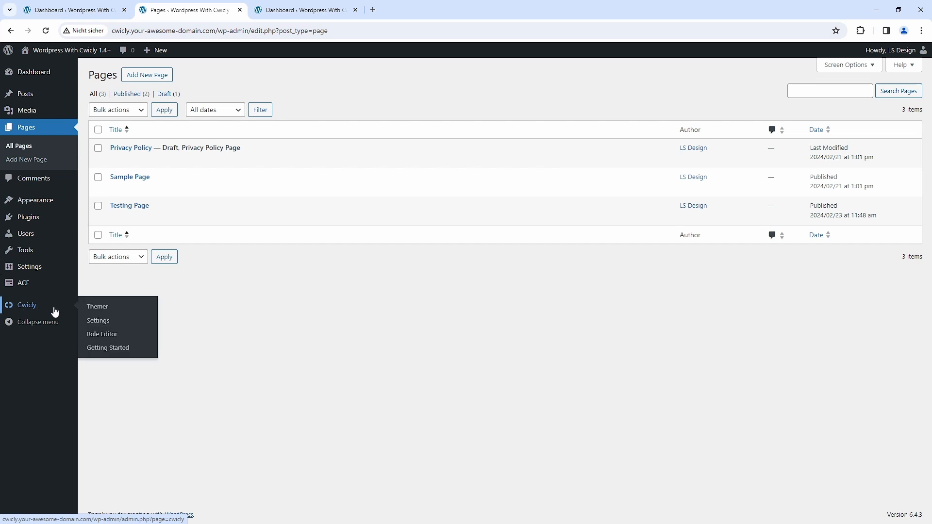
left_click(107, 322)
scroll(227, 318, "down", 3)
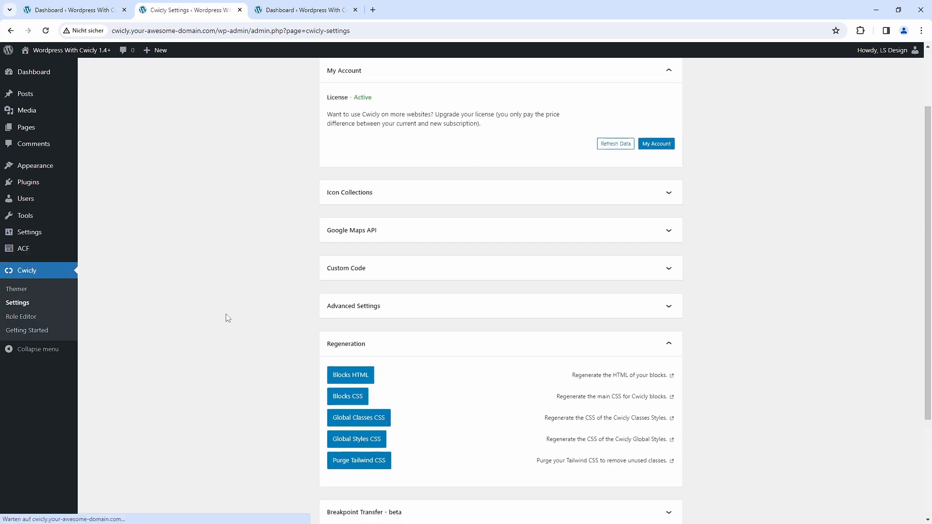
Regenerate the Blocks HTML, Blocks CSS, Global Classes CSS and Global Styles CSS
left_click(349, 321)
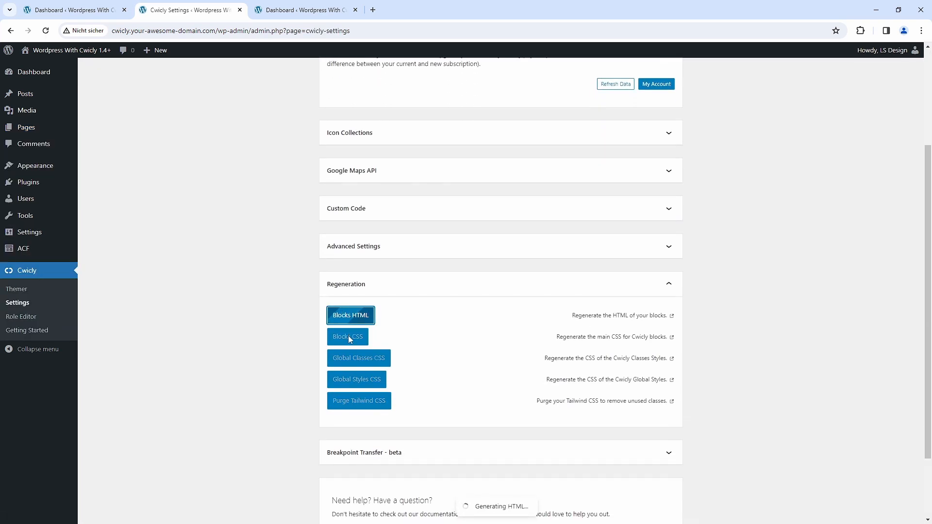
left_click(348, 336)
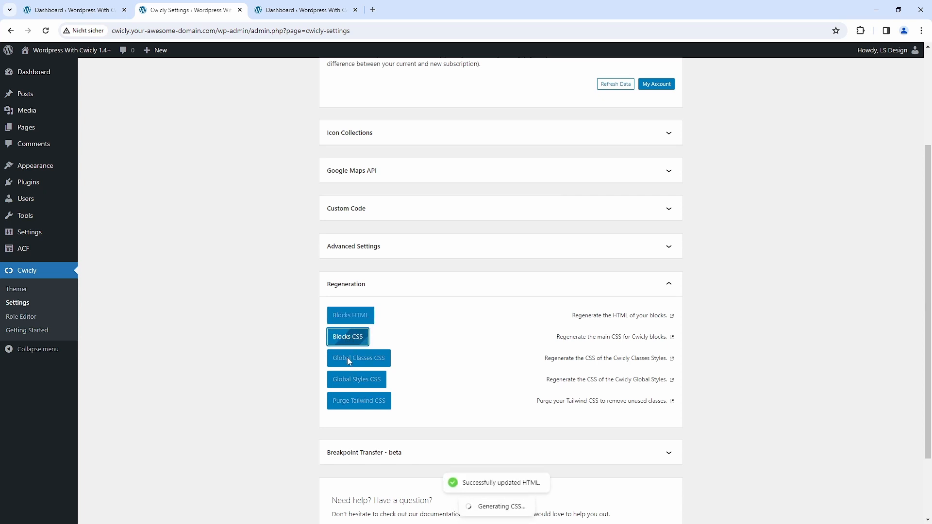
left_click(348, 358)
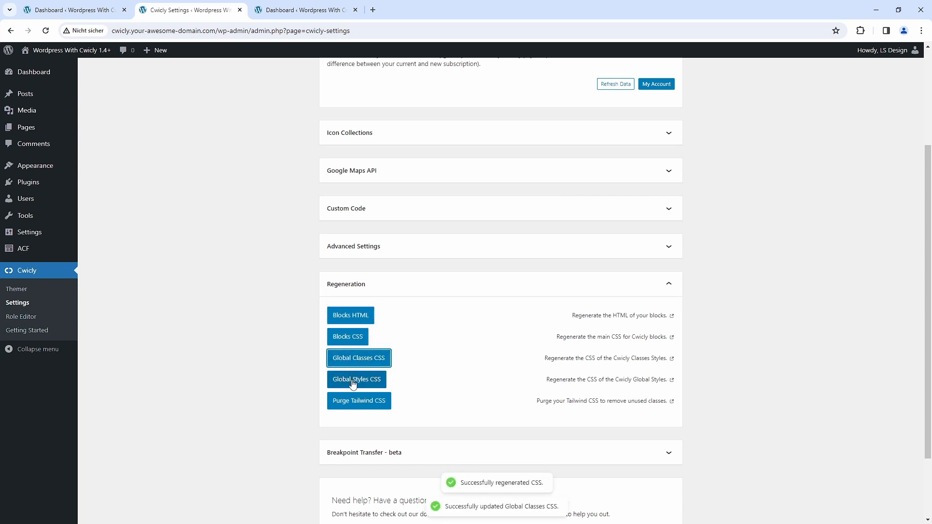
left_click(353, 383)
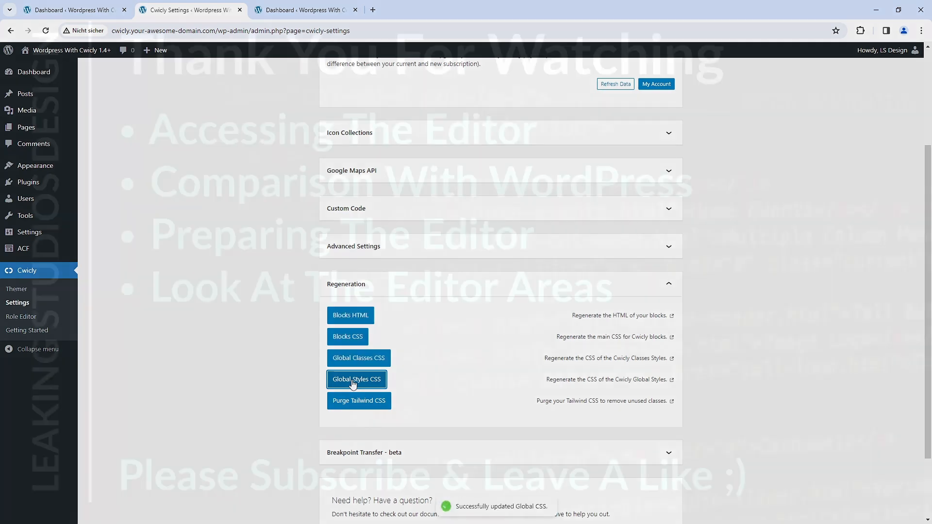